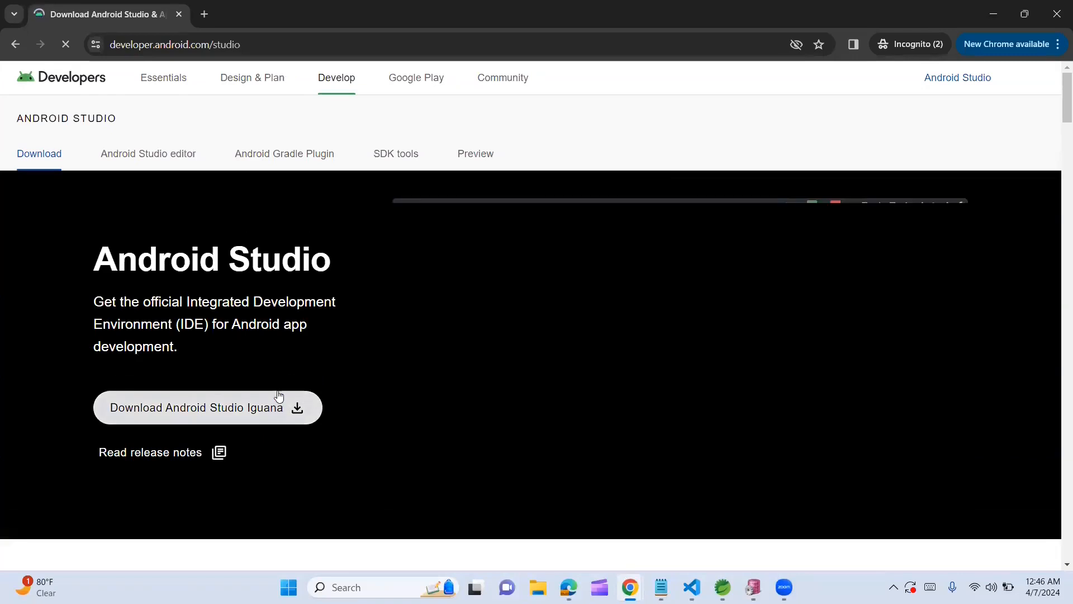
# Step: Accept the terms and conditions and download Android Studio Iguana 2023.2.1 Patch 1 for Windows
pyautogui.click(279, 407)
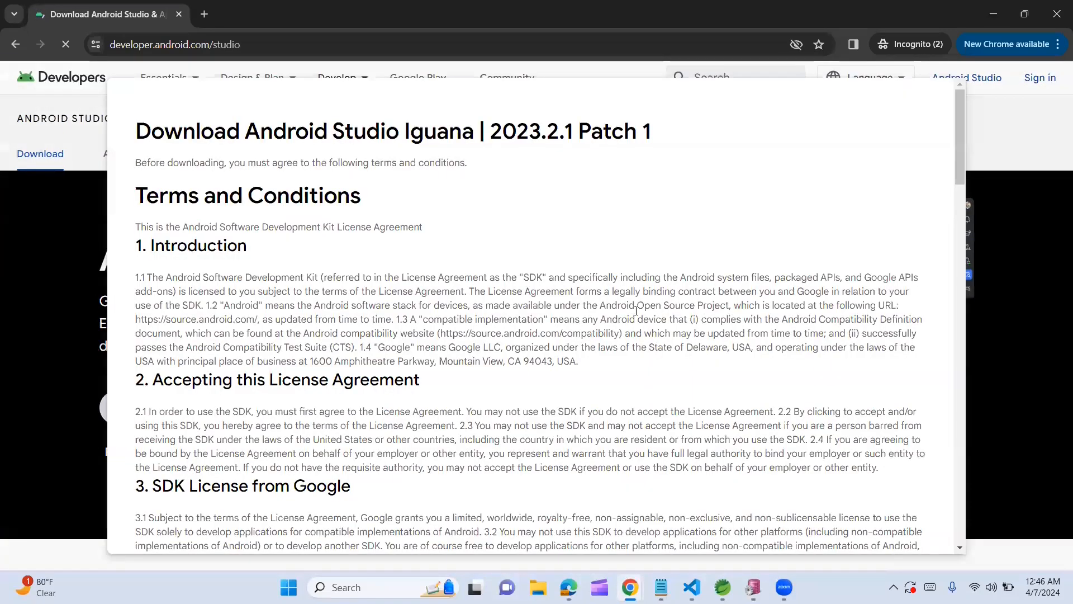
pyautogui.scroll(-9, 636, 311)
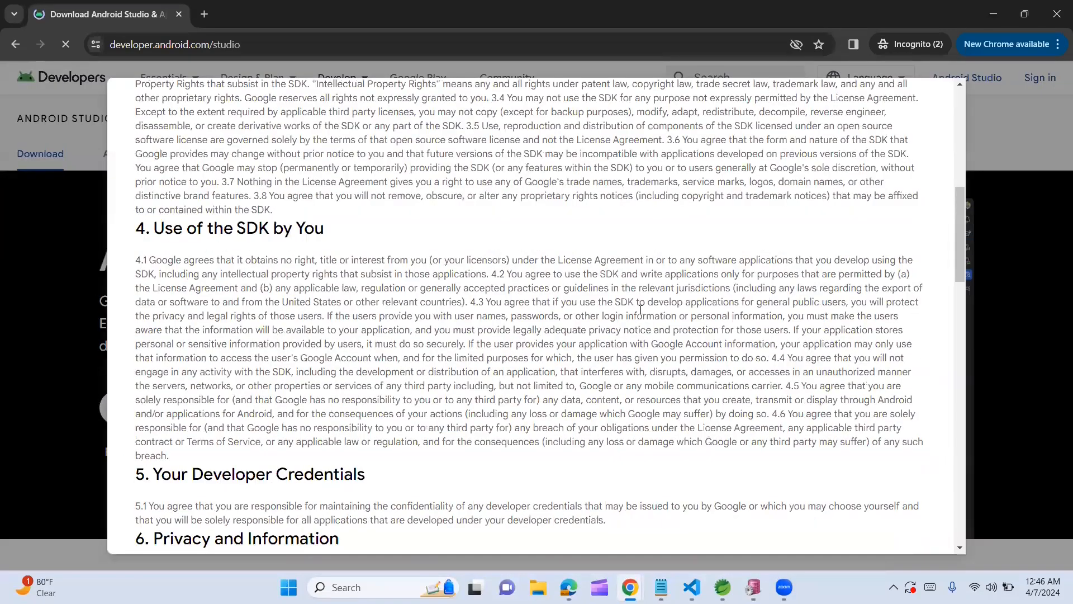
pyautogui.scroll(-15, 641, 309)
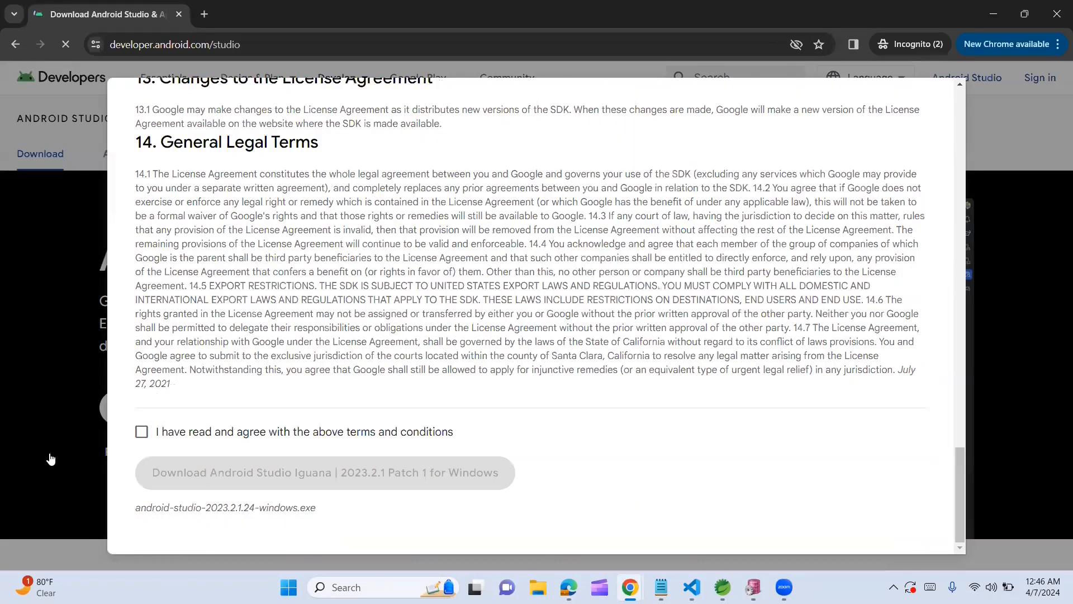
pyautogui.click(141, 435)
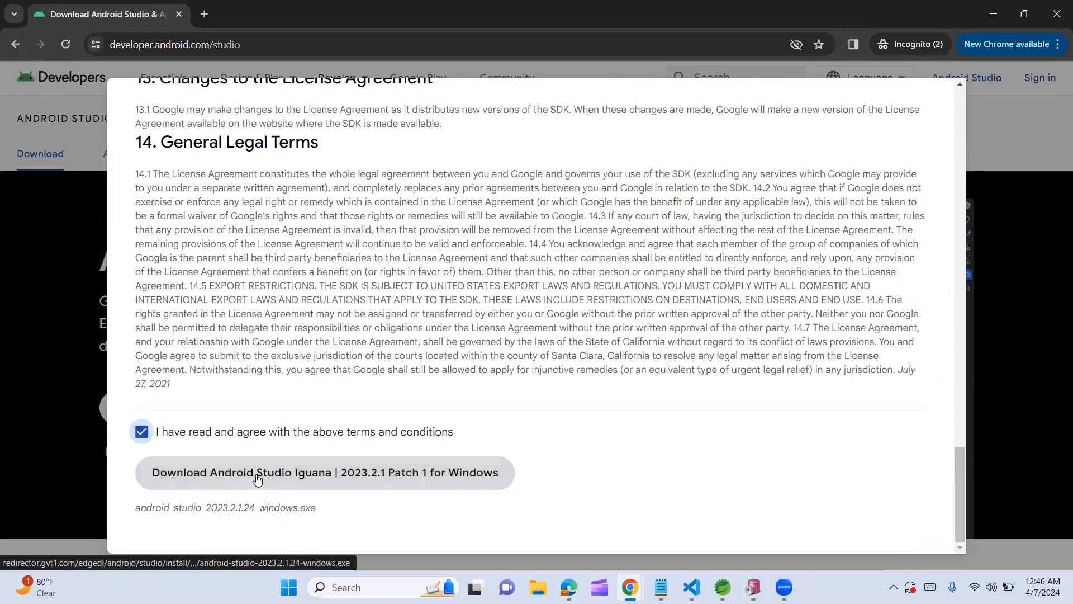
pyautogui.click(257, 475)
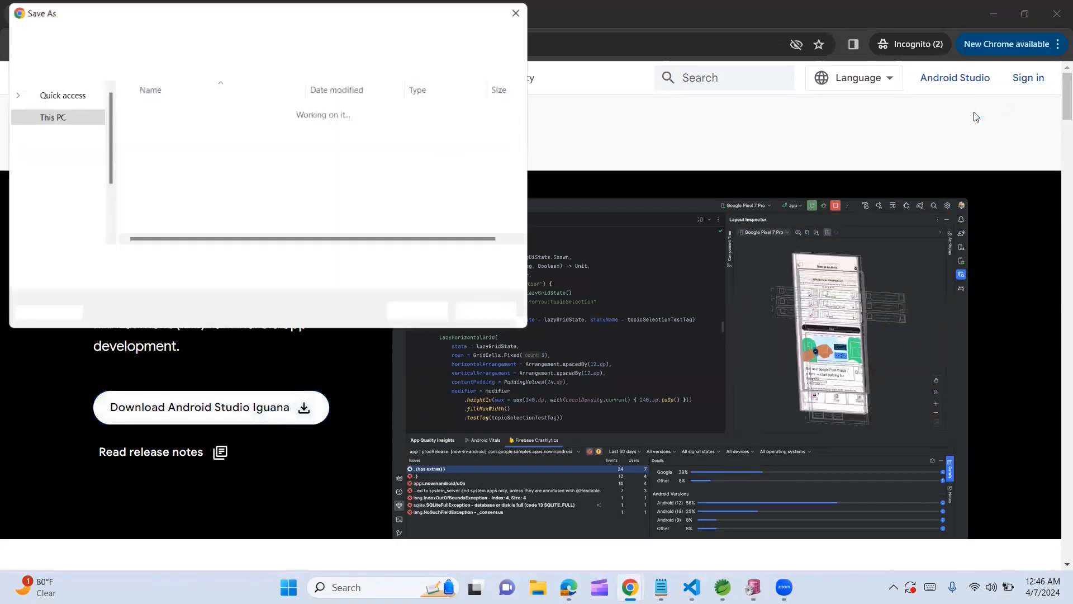
# Step: Create a new folder named Downloads on Local Disk (D:) for saving the installer
pyautogui.click(72, 238)
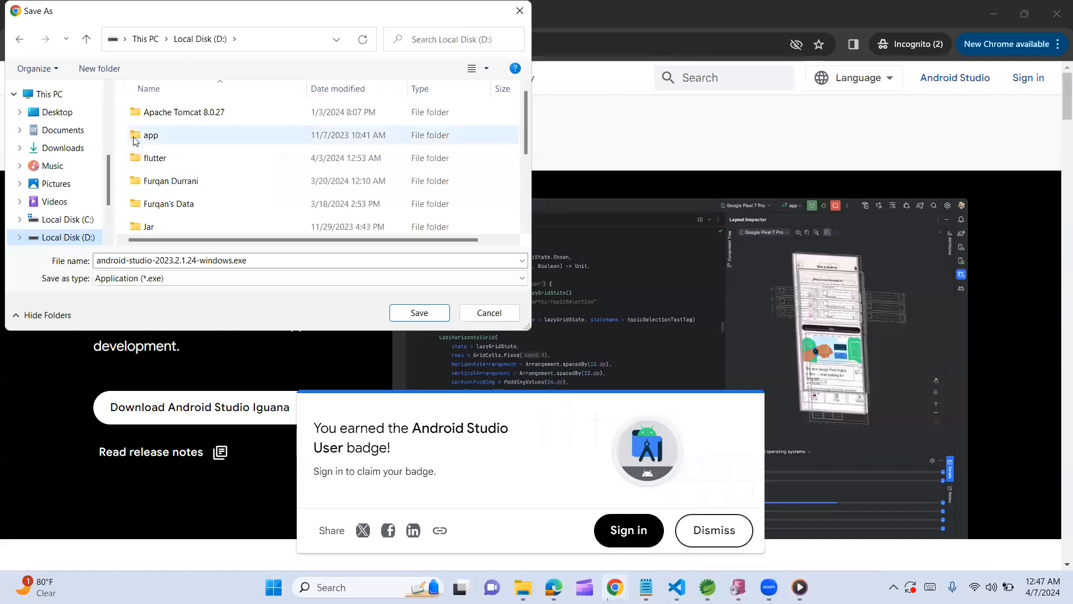
pyautogui.click(99, 68)
pyautogui.write('D')
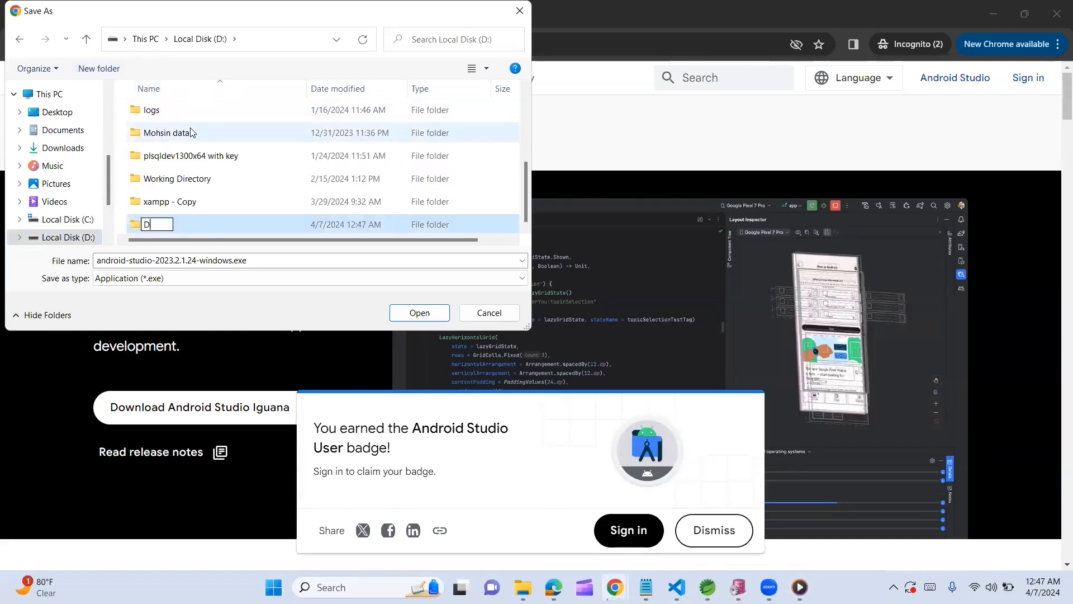
pyautogui.write('ownloads')
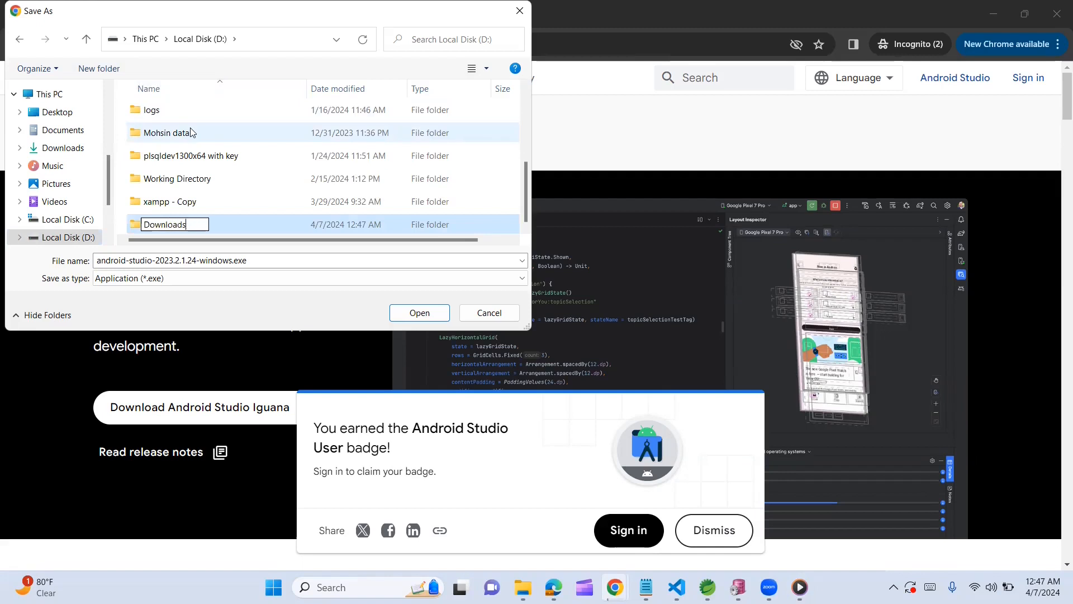
pyautogui.press('Return')
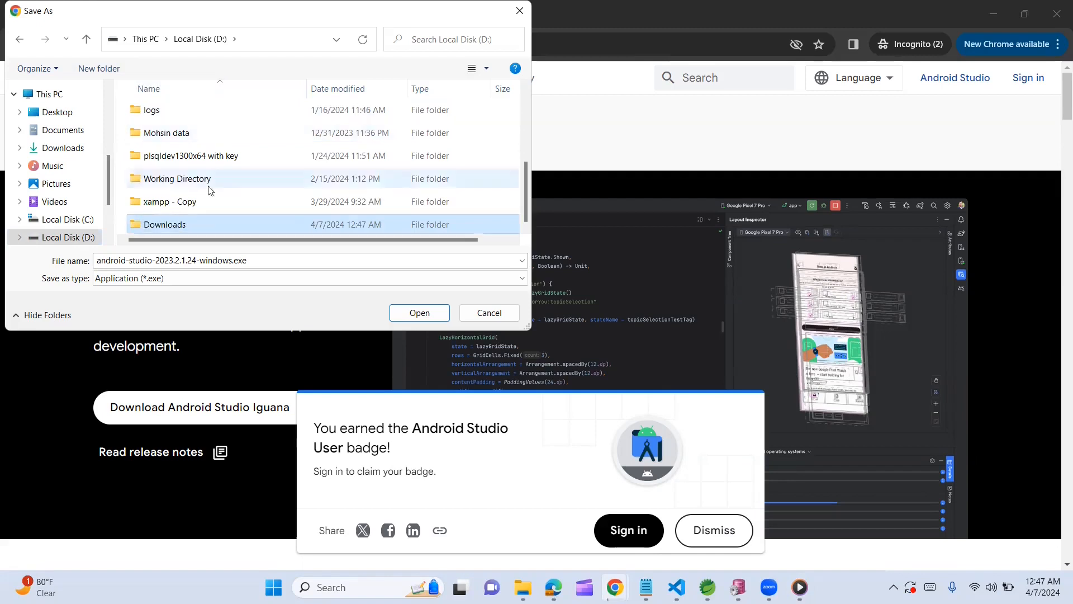
# Step: Save android-studio-2023.2.1.24-windows.exe in the new Downloads folder and check the progress of the download
pyautogui.doubleClick(207, 223)
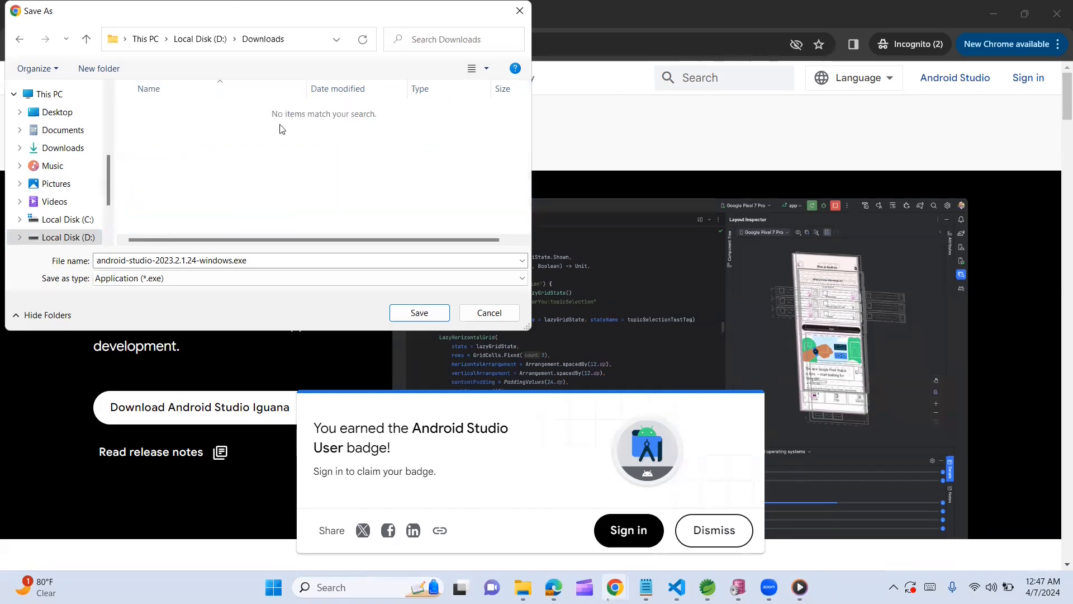
pyautogui.click(419, 313)
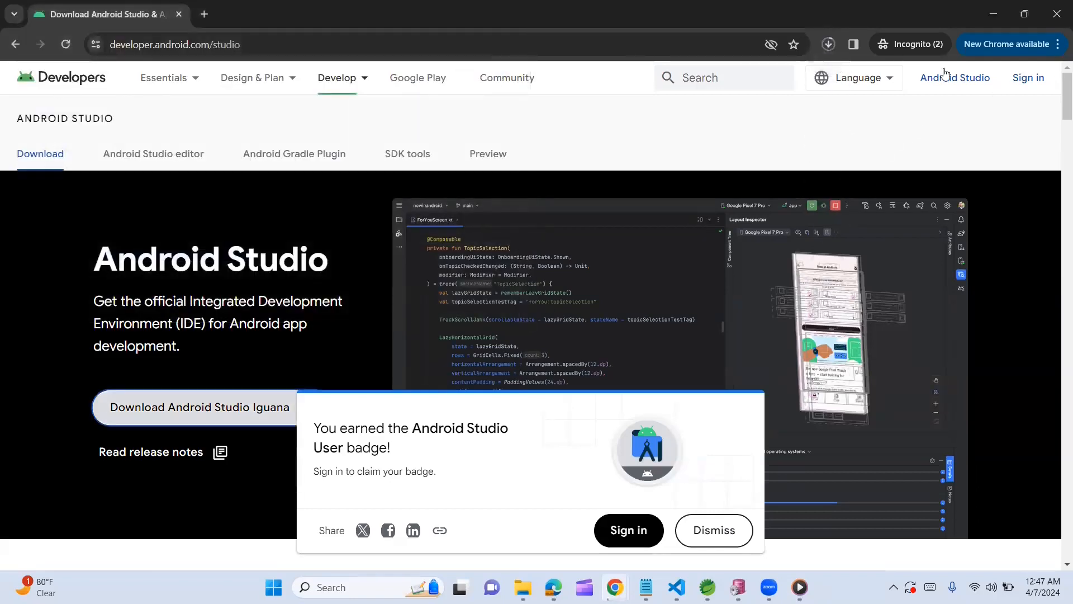
pyautogui.click(829, 44)
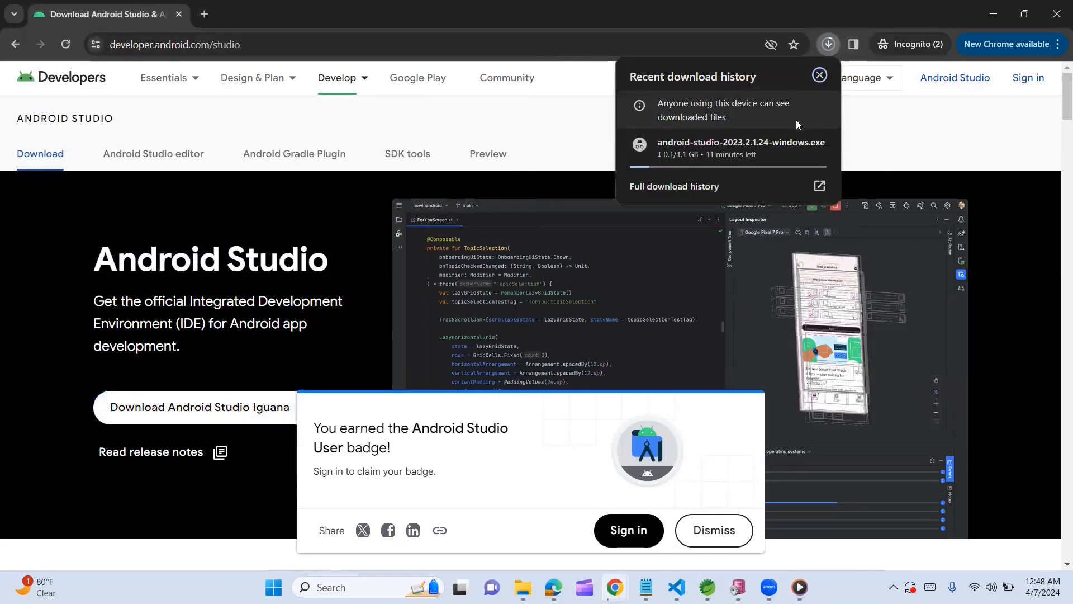
pyautogui.click(817, 144)
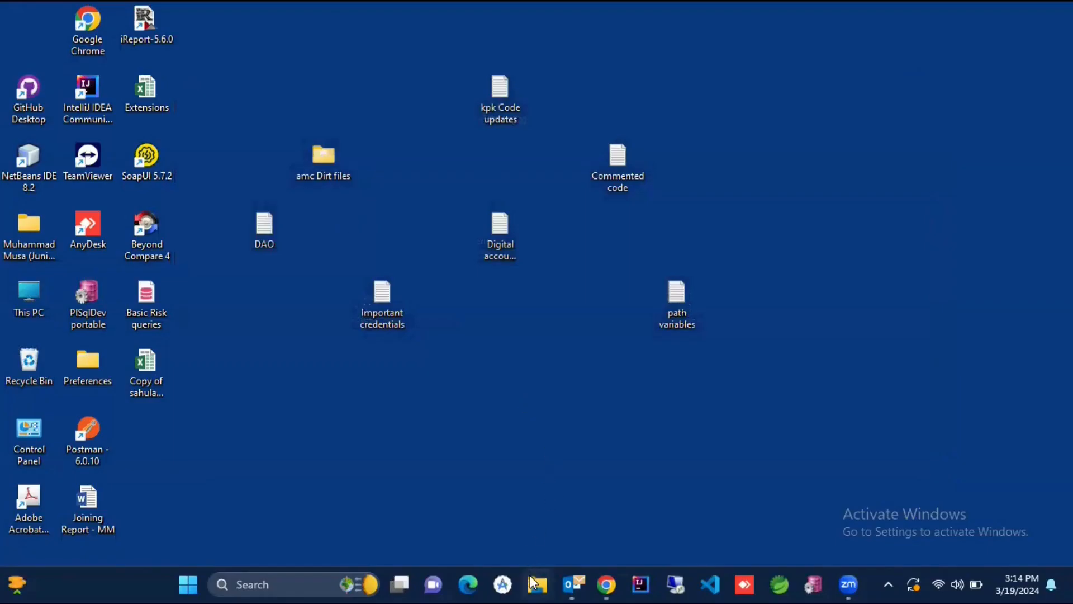
# Step: Open the Downloads folder on Local Disk (D:) in File Explorer and run the android-studio-2023.1.1.26-windows installer
pyautogui.click(534, 583)
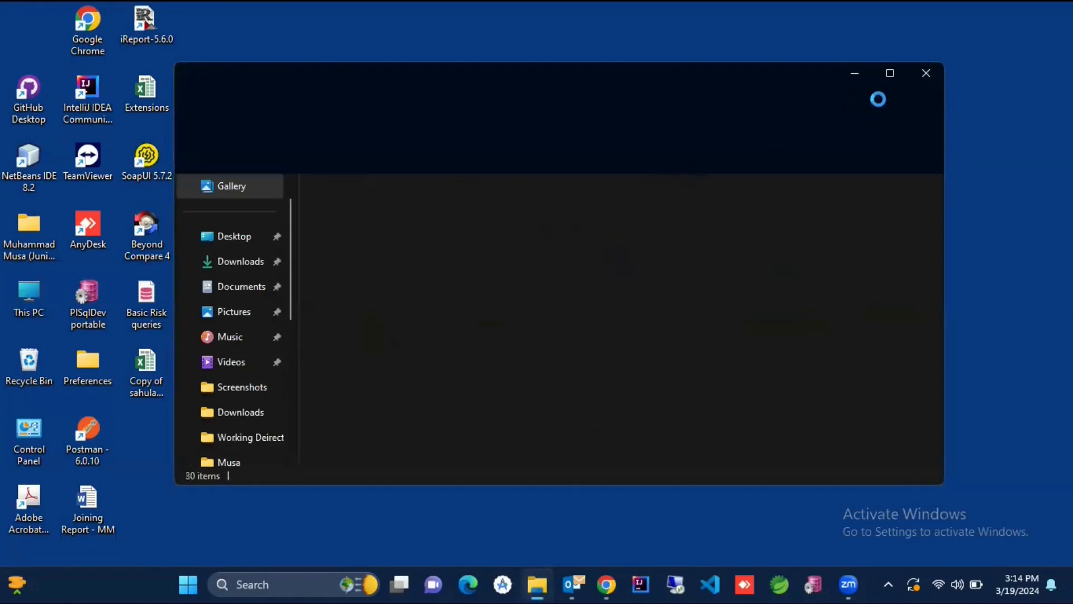
pyautogui.click(889, 74)
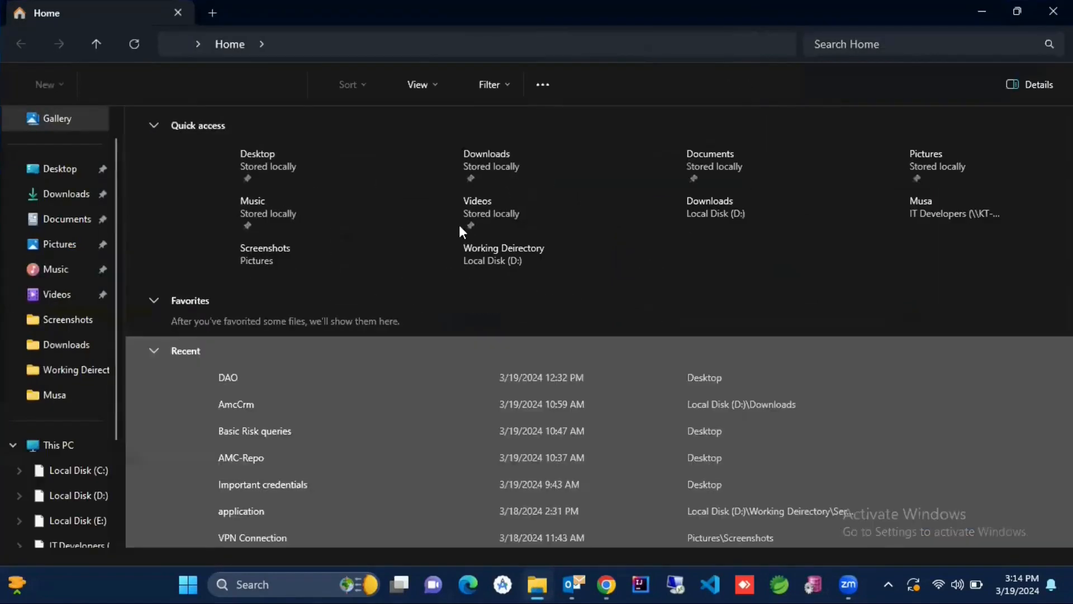
pyautogui.click(89, 497)
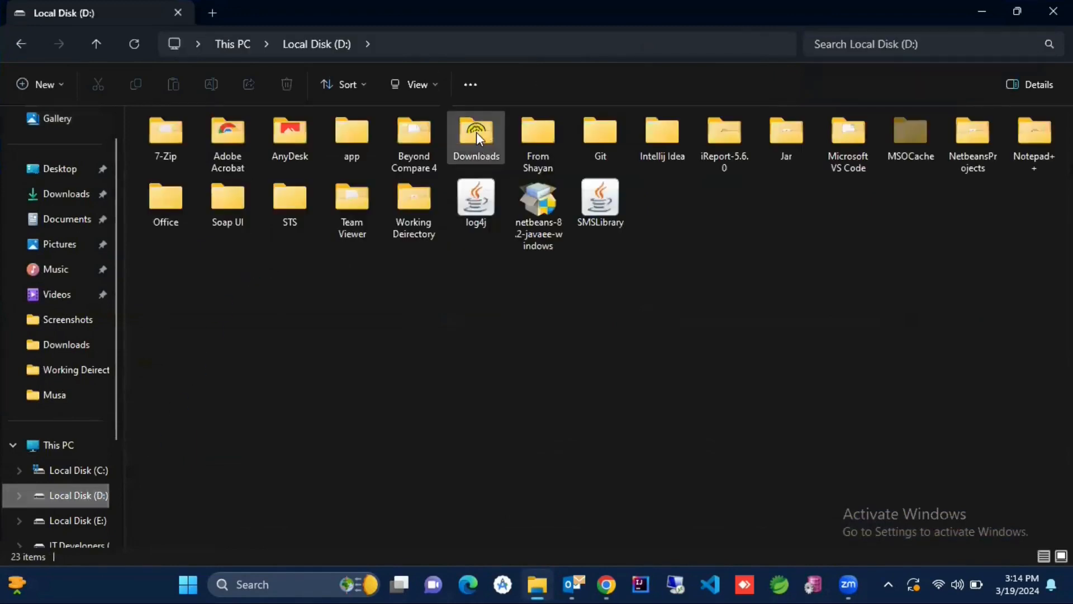
pyautogui.doubleClick(476, 132)
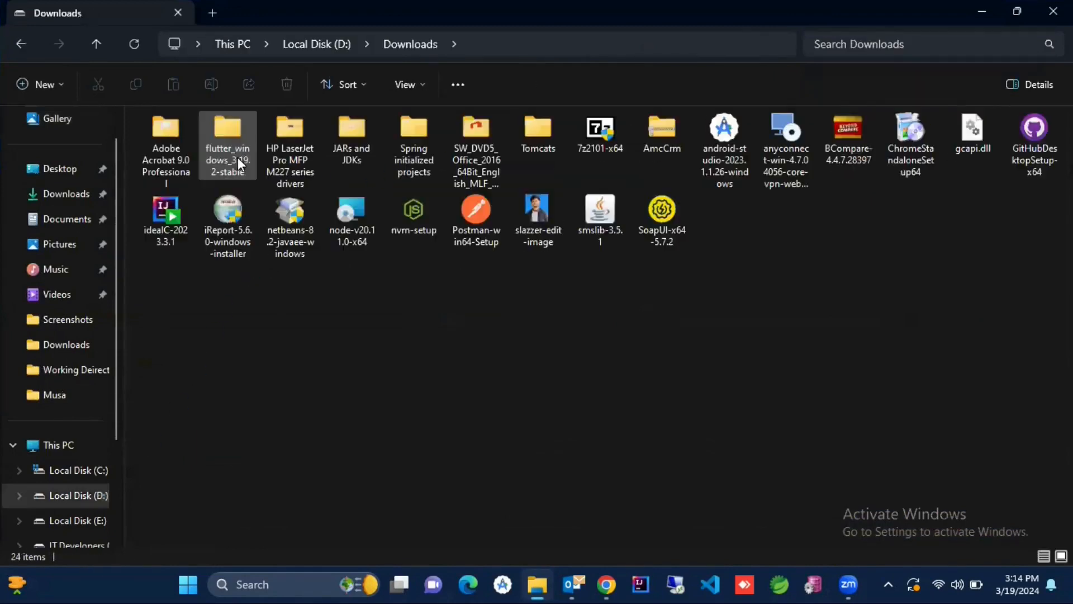
pyautogui.click(237, 152)
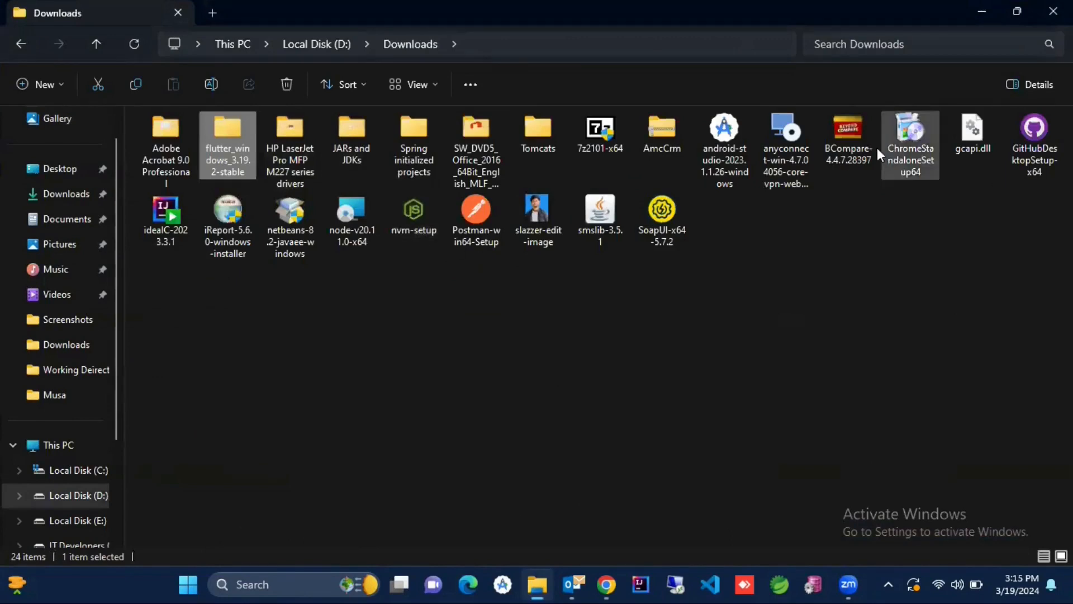
pyautogui.click(733, 133)
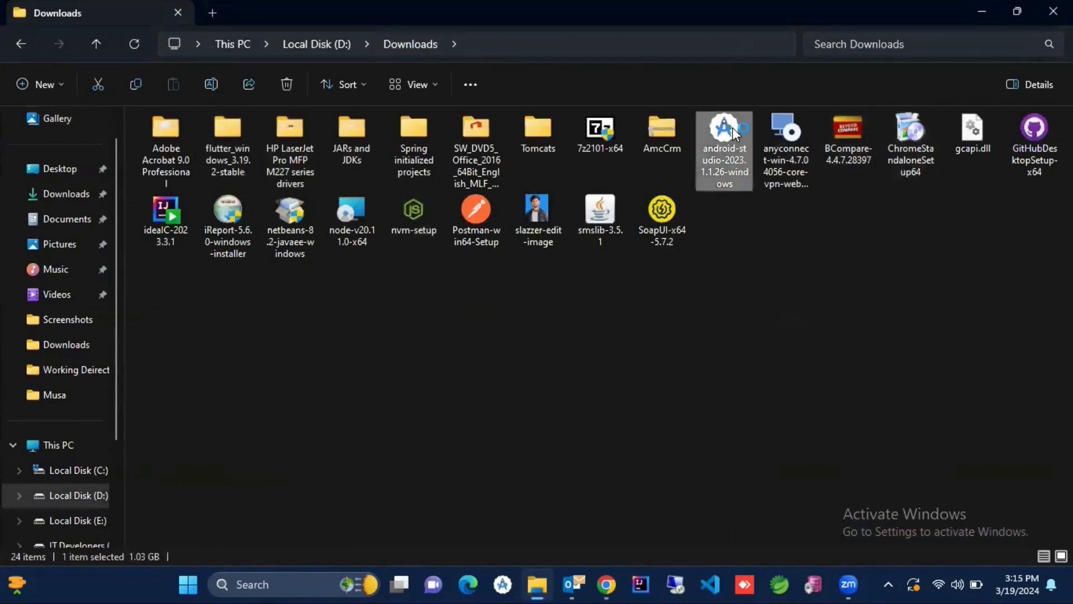
pyautogui.doubleClick(734, 133)
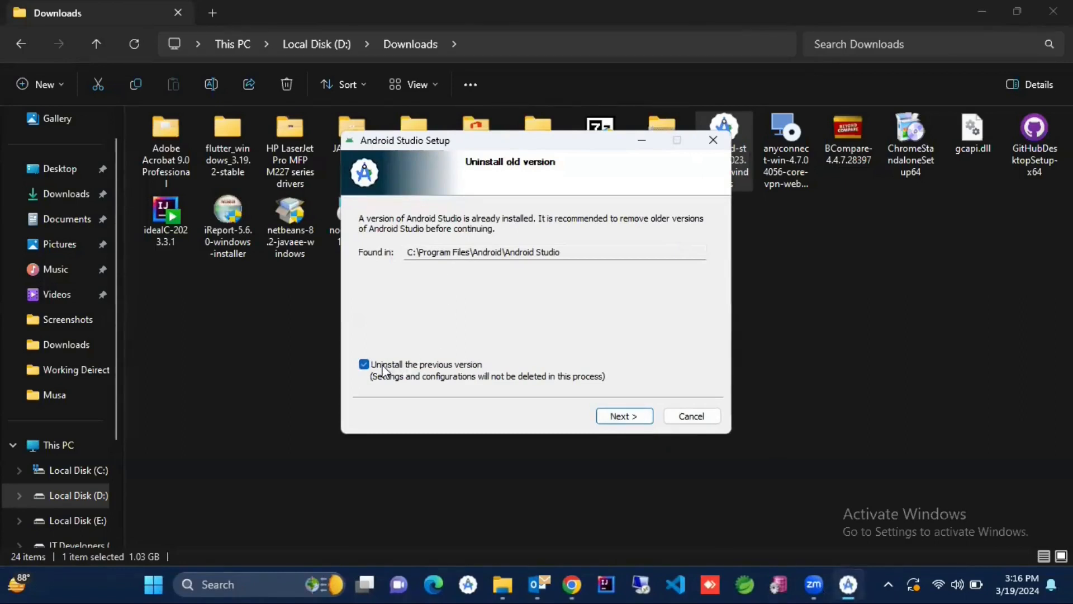
# Step: Uninstall the previous version of Android Studio and continue past the setup's welcome page
pyautogui.click(639, 419)
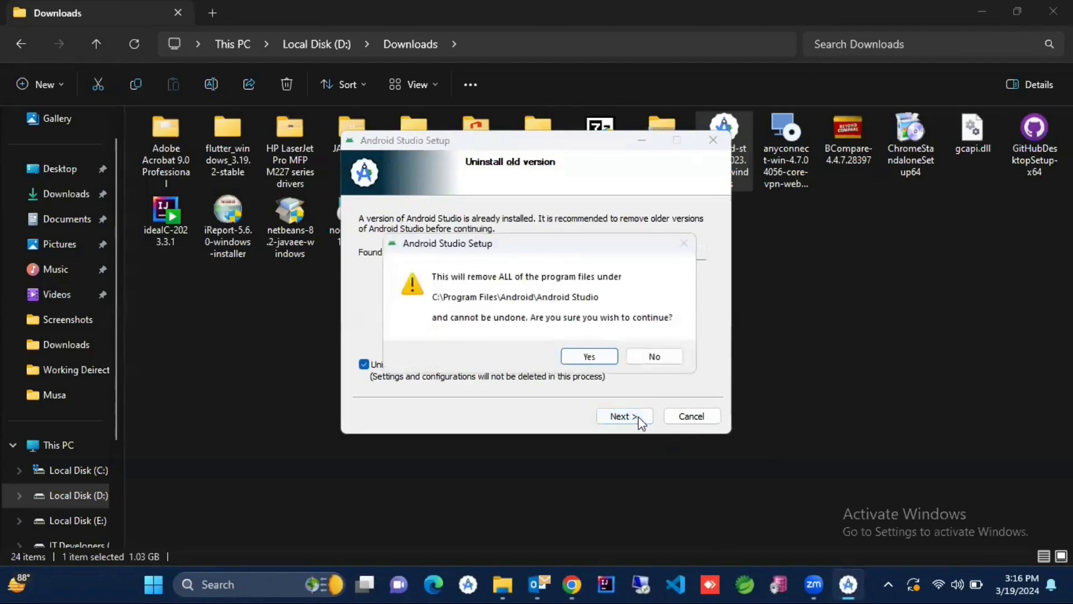
pyautogui.click(591, 357)
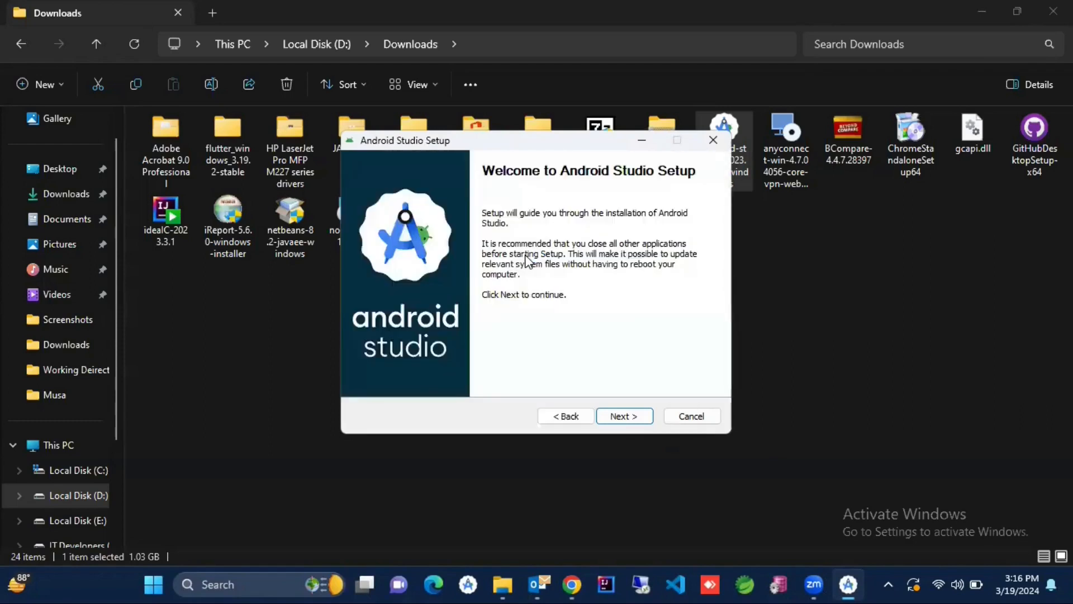
pyautogui.click(625, 418)
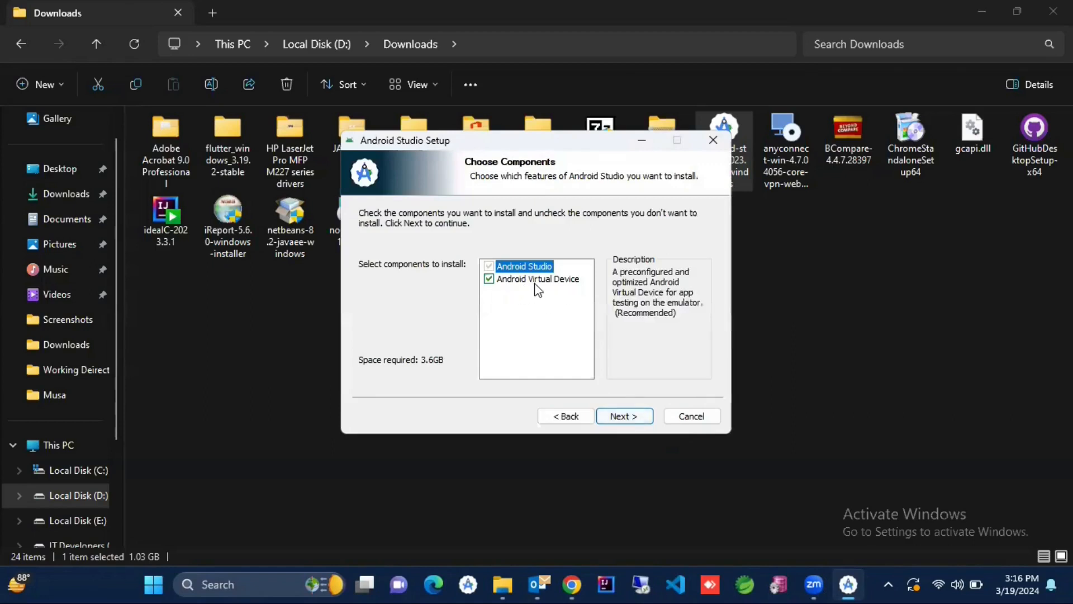
# Step: Install Android Studio with Android Virtual Device in C:\Program Files\Android\Android Studio, keeping the Android Studio shortcut folder and showing the installation details
pyautogui.click(625, 414)
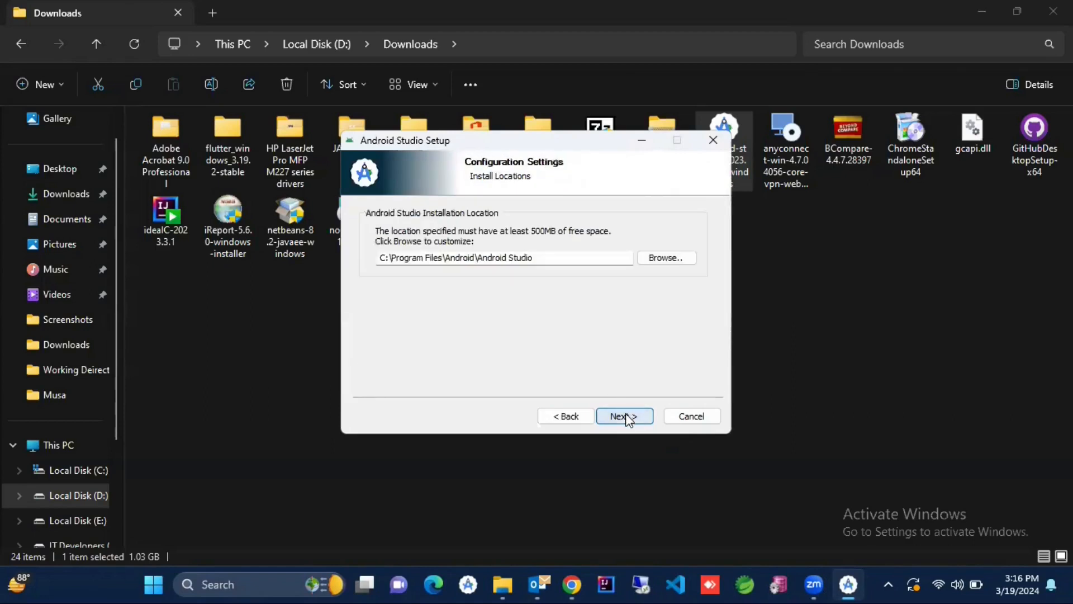
pyautogui.click(626, 416)
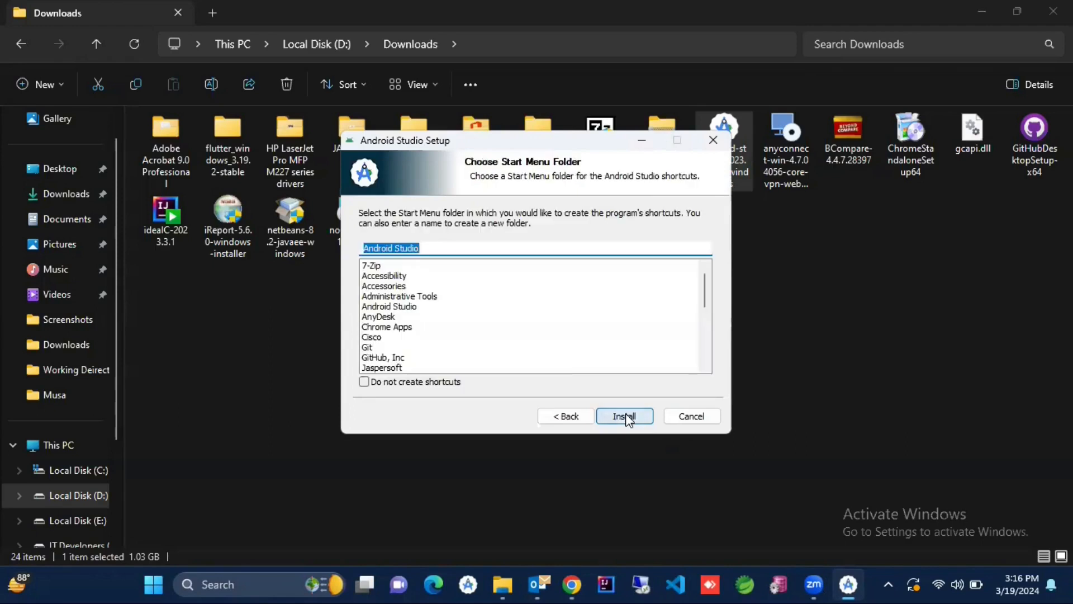
pyautogui.click(625, 416)
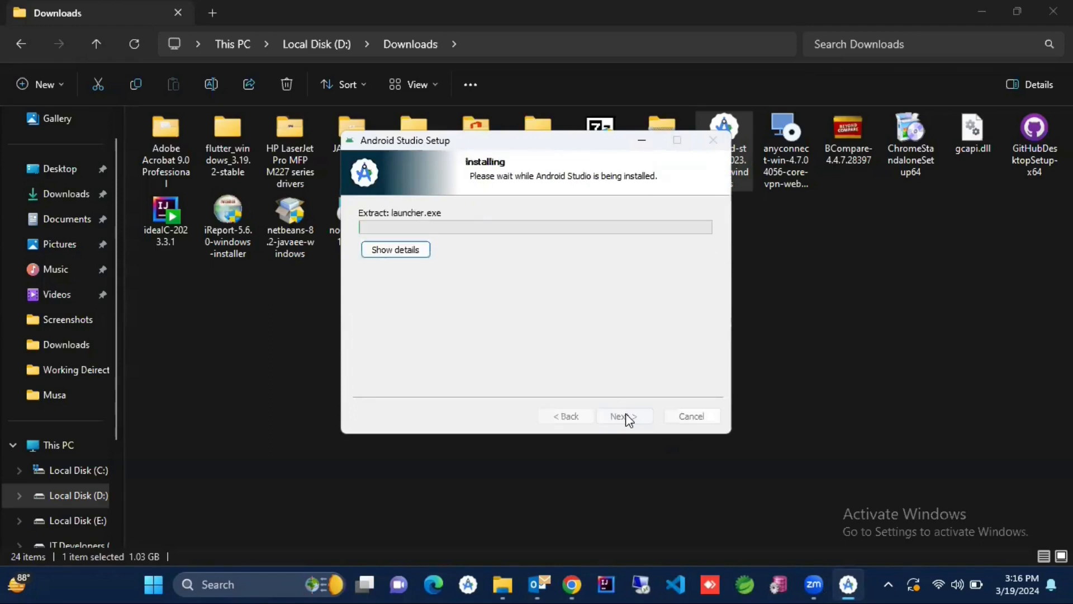
pyautogui.click(418, 253)
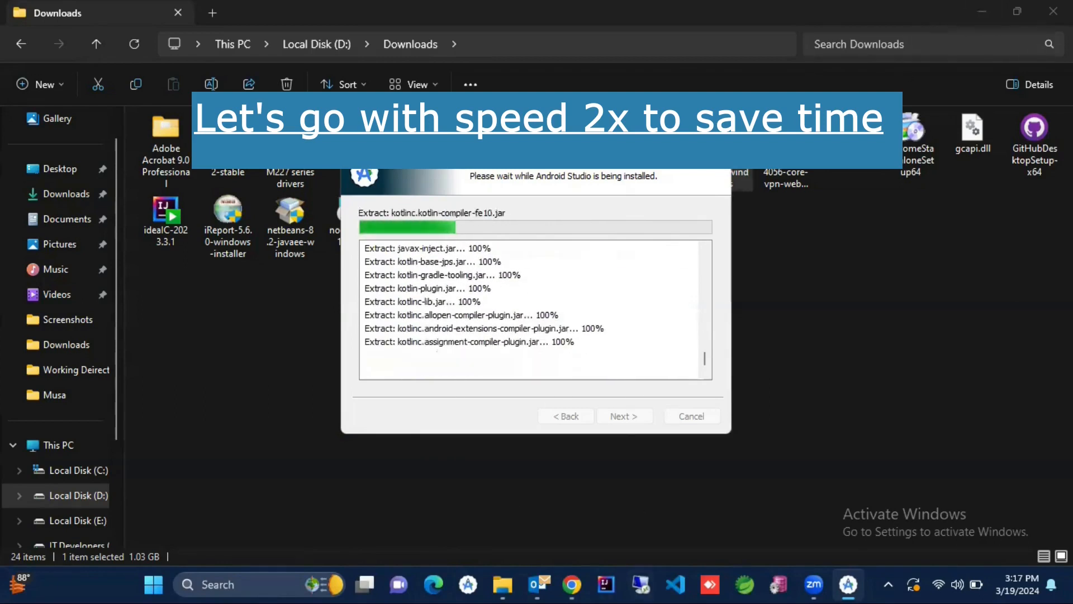
pyautogui.moveTo(583, 144); pyautogui.dragTo(599, 208)
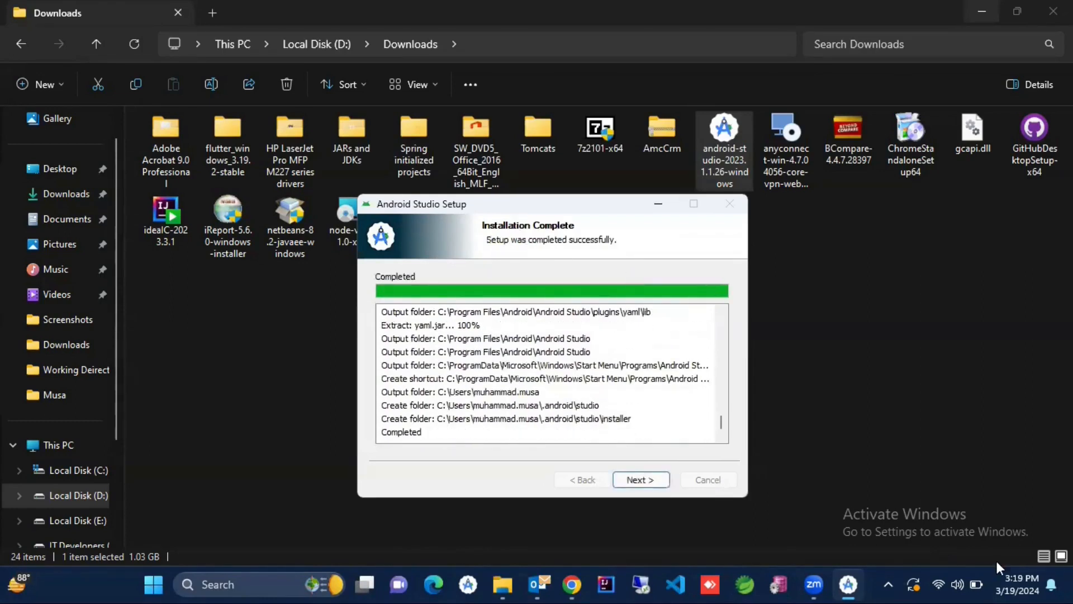
# Step: Finish the setup with Start Android Studio enabled and minimize the File Explorer window
pyautogui.click(657, 481)
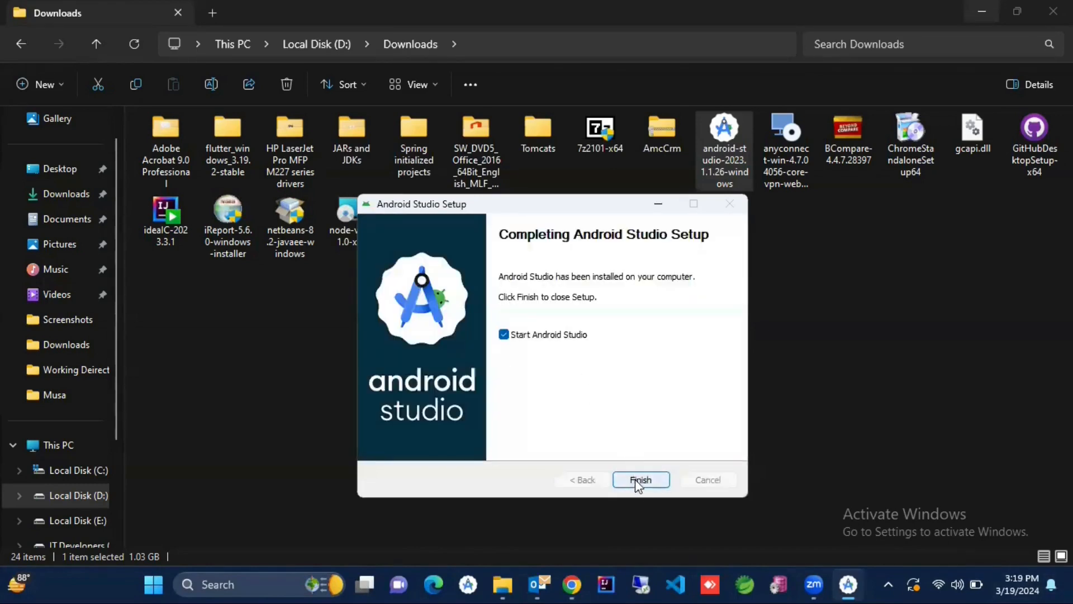
pyautogui.click(640, 480)
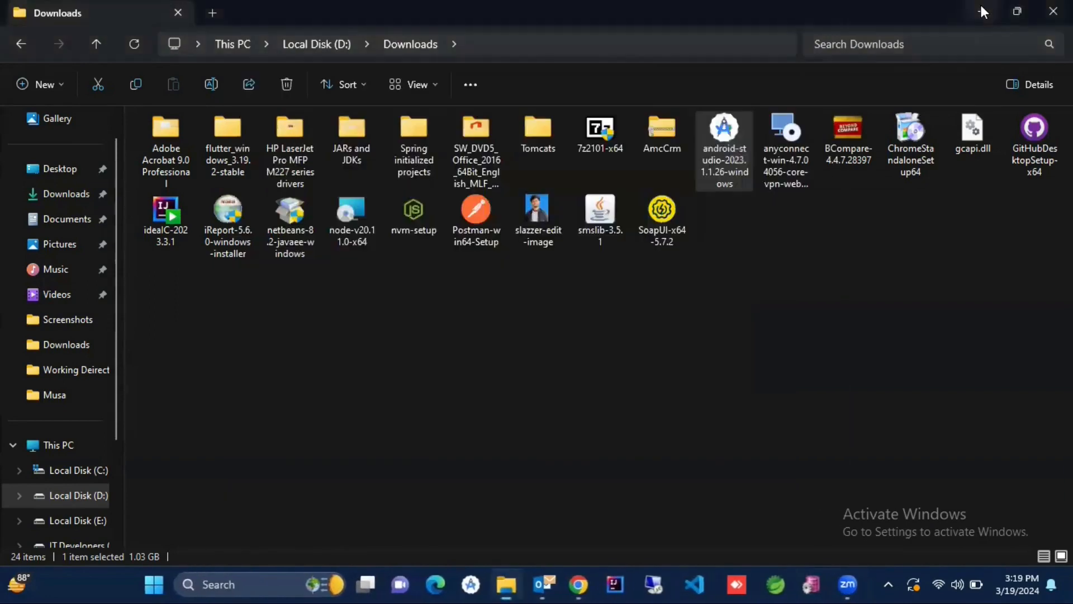
pyautogui.click(982, 11)
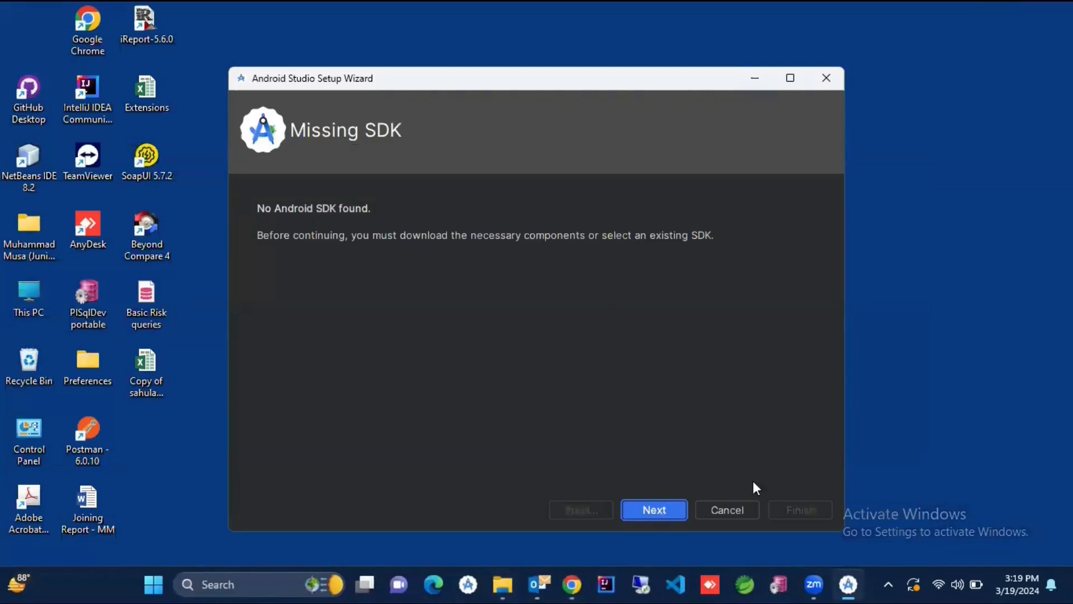
# Step: Keep the Android SDK and Android 14.0 (API 34) components at the default SDK location and review the installation settings
pyautogui.click(668, 511)
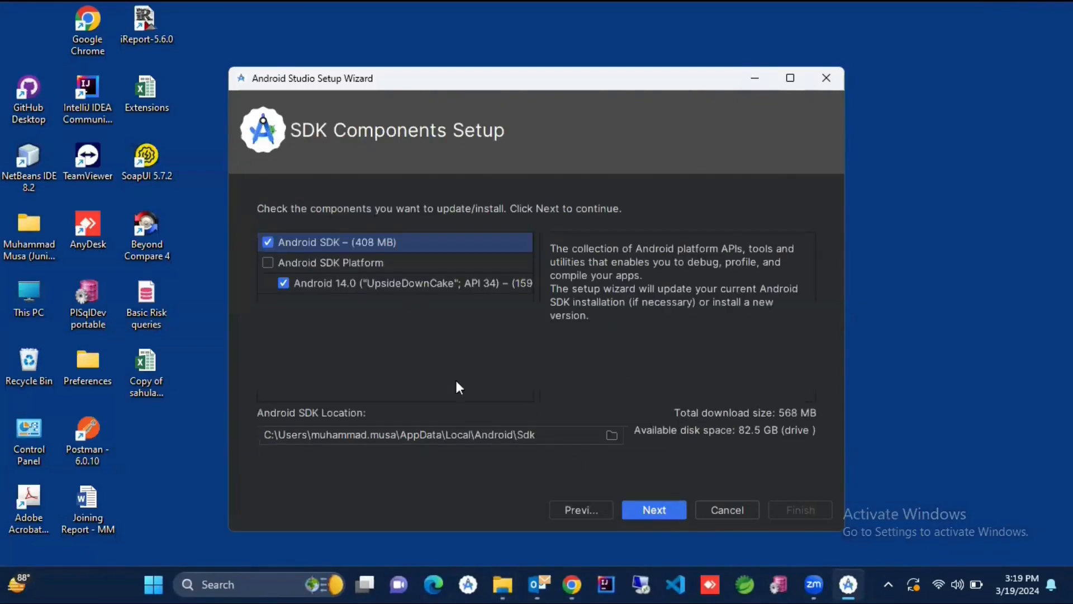
pyautogui.click(267, 263)
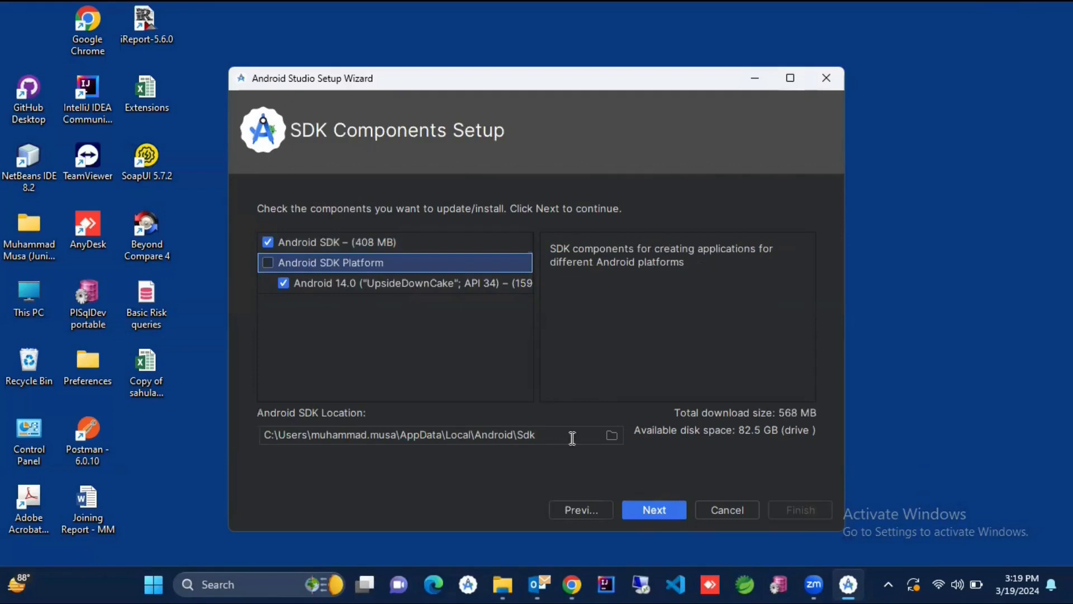
pyautogui.click(652, 510)
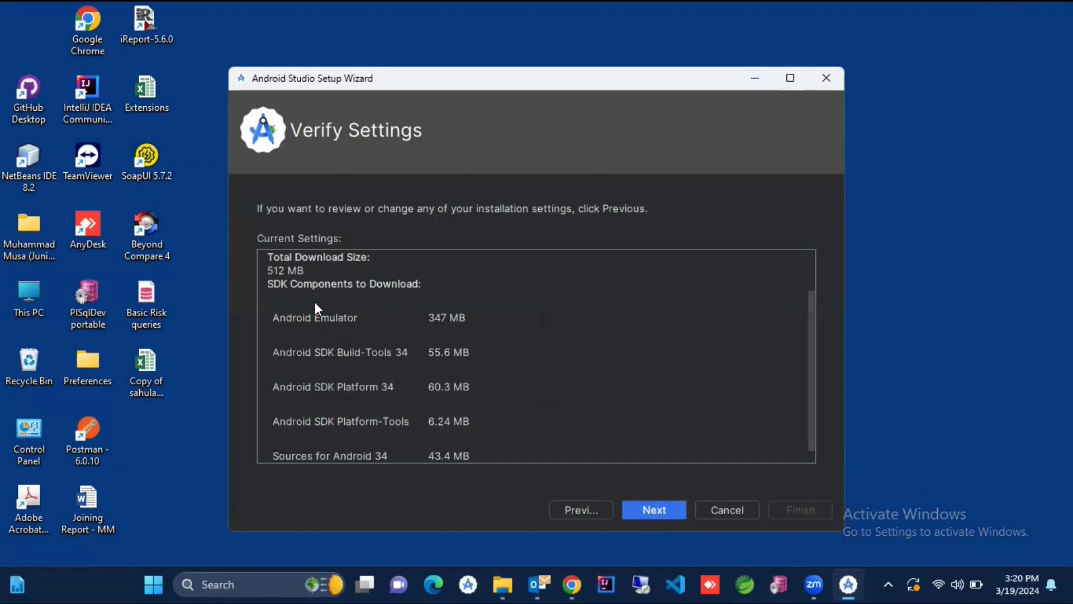
pyautogui.scroll(2, 314, 302)
pyautogui.scroll(-3, 314, 302)
pyautogui.scroll(2, 314, 302)
pyautogui.scroll(-2, 314, 302)
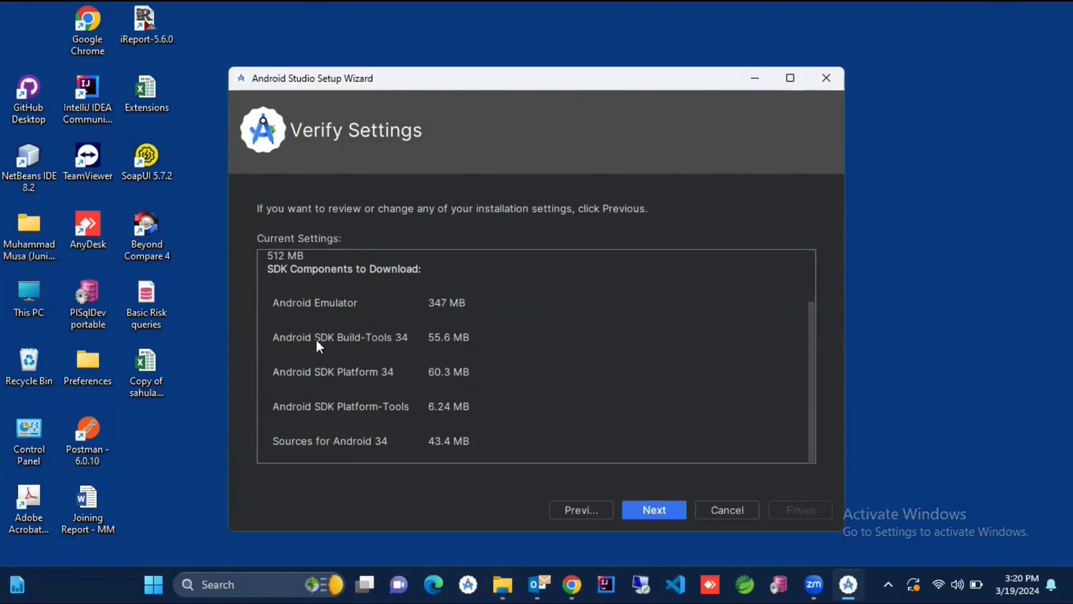
# Step: Review the settings summary, accept the android-sdk-license, and start the component download with its details shown
pyautogui.scroll(2, 316, 279)
pyautogui.scroll(-2, 335, 335)
pyautogui.click(648, 509)
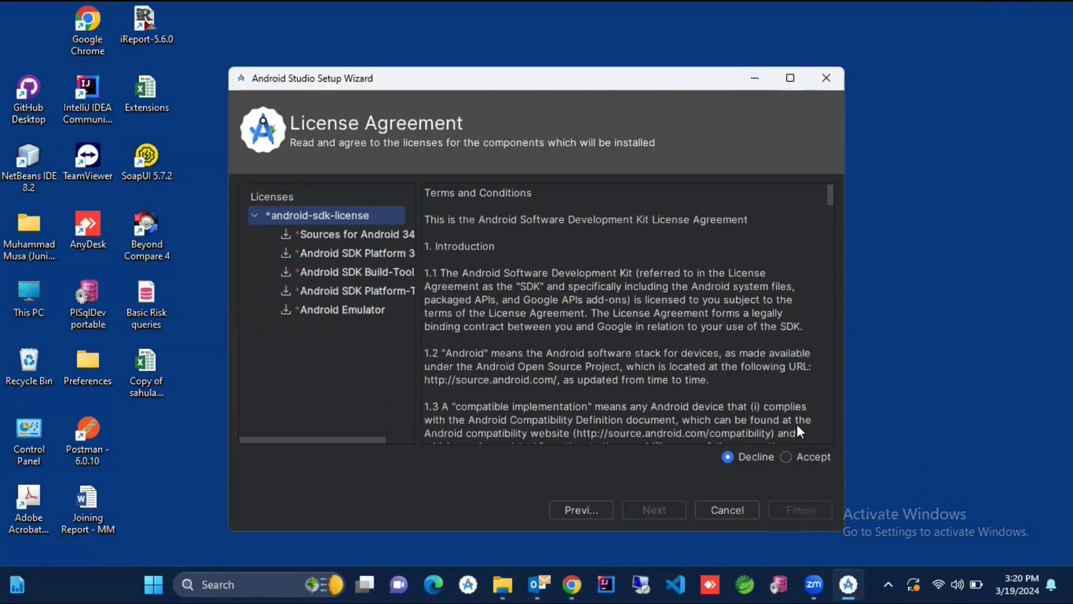
pyautogui.moveTo(418, 203); pyautogui.dragTo(466, 203)
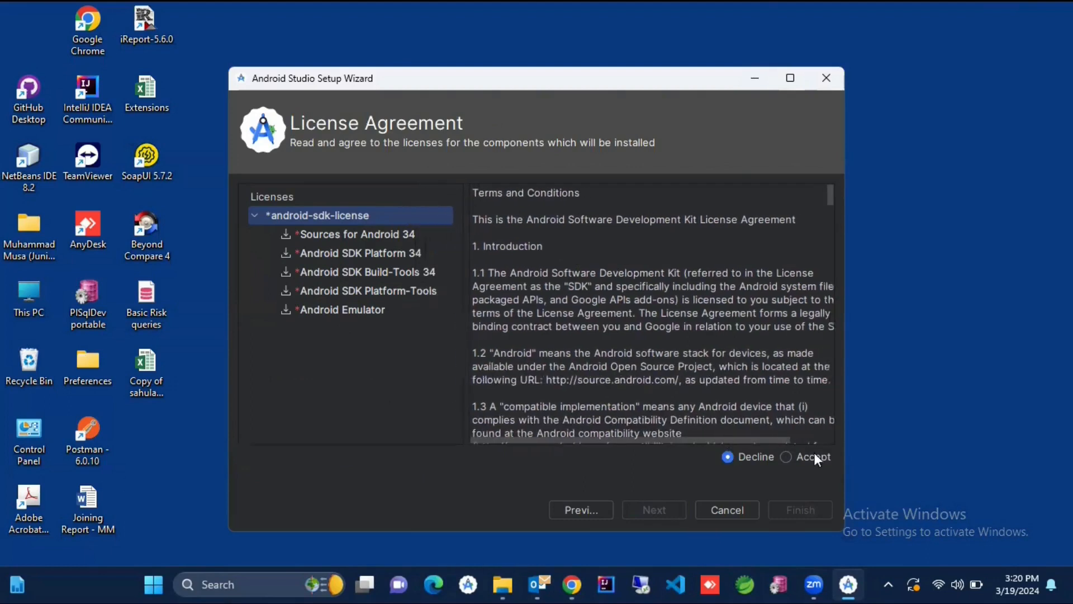
pyautogui.click(784, 456)
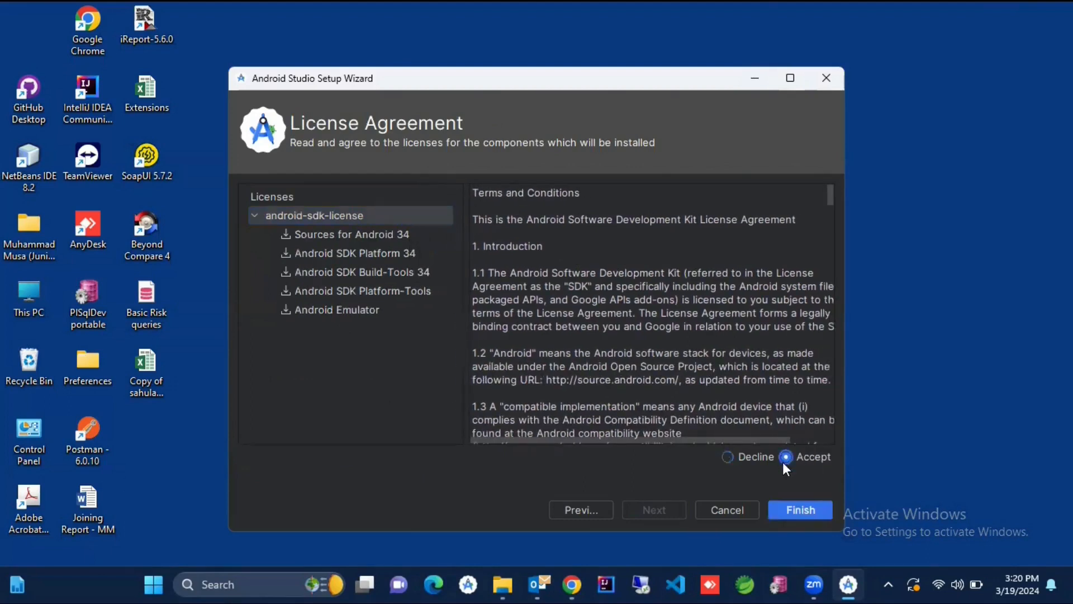
pyautogui.click(785, 511)
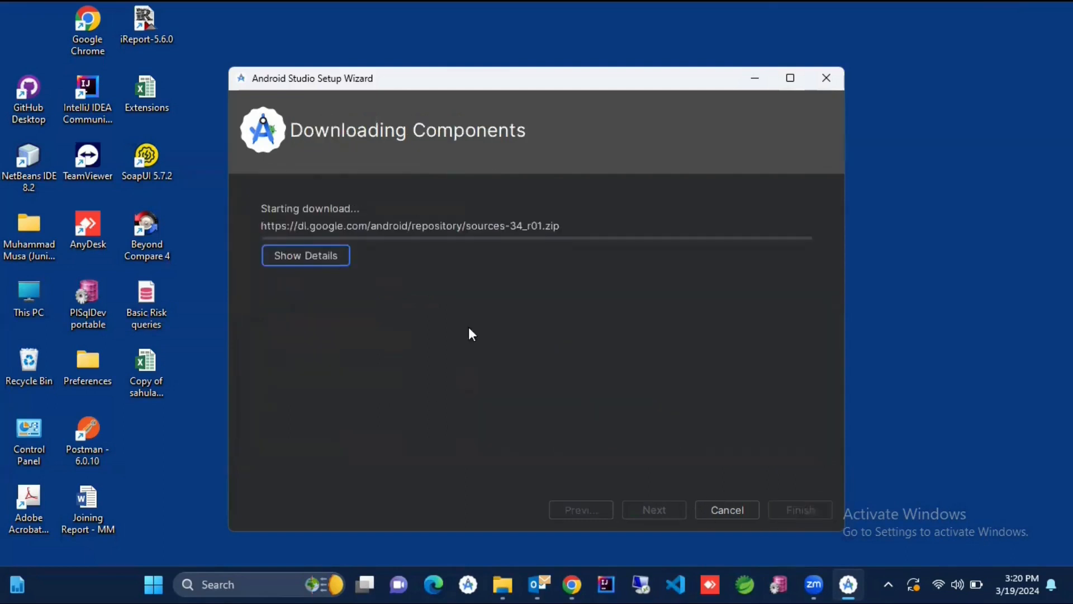
pyautogui.click(296, 257)
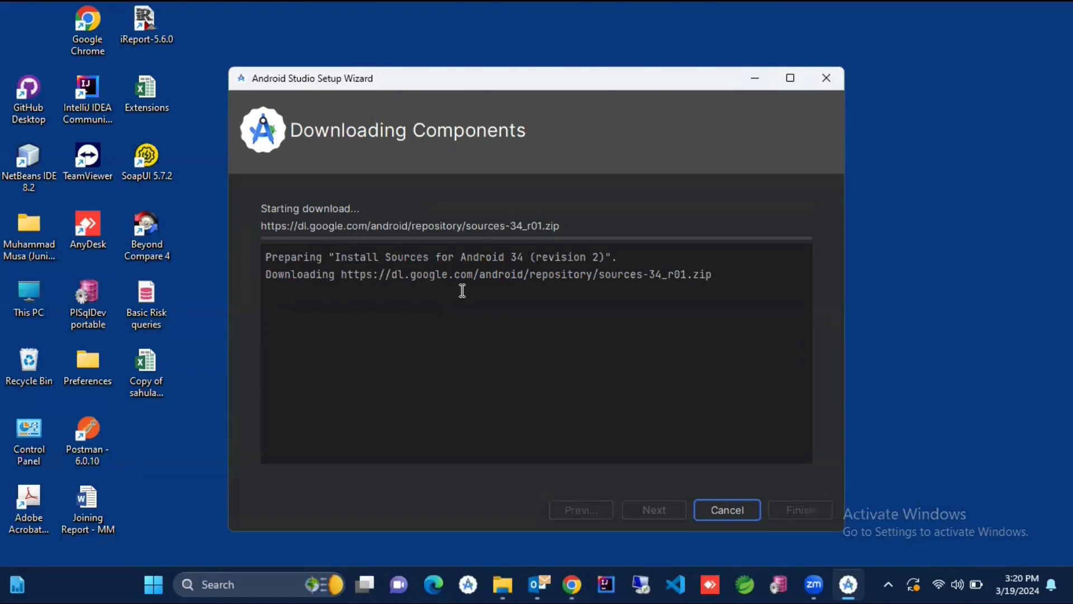
# Step: Copy the sources-34_r01.zip download URL from the component download log
pyautogui.moveTo(341, 274); pyautogui.dragTo(511, 273)
pyautogui.click(714, 277)
pyautogui.moveTo(713, 277); pyautogui.dragTo(341, 277)
pyautogui.hotkey('ctrl', 'c')
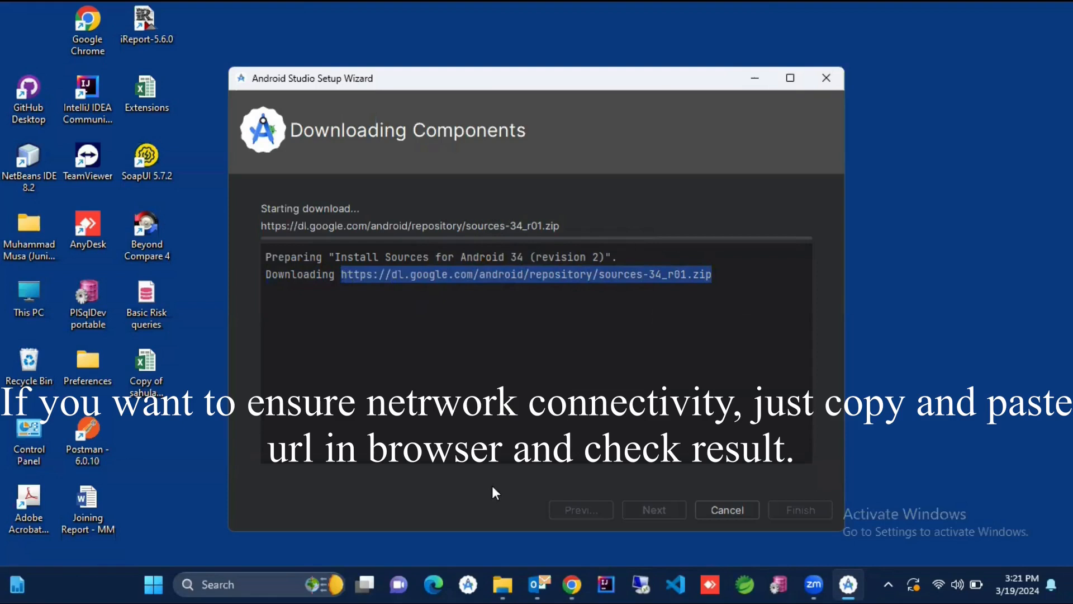
# Step: Switch to Chrome, download the copied sources-34_r01.zip URL in a new tab, check its progress, and return to the setup wizard
pyautogui.moveTo(575, 584)
pyautogui.click(552, 479)
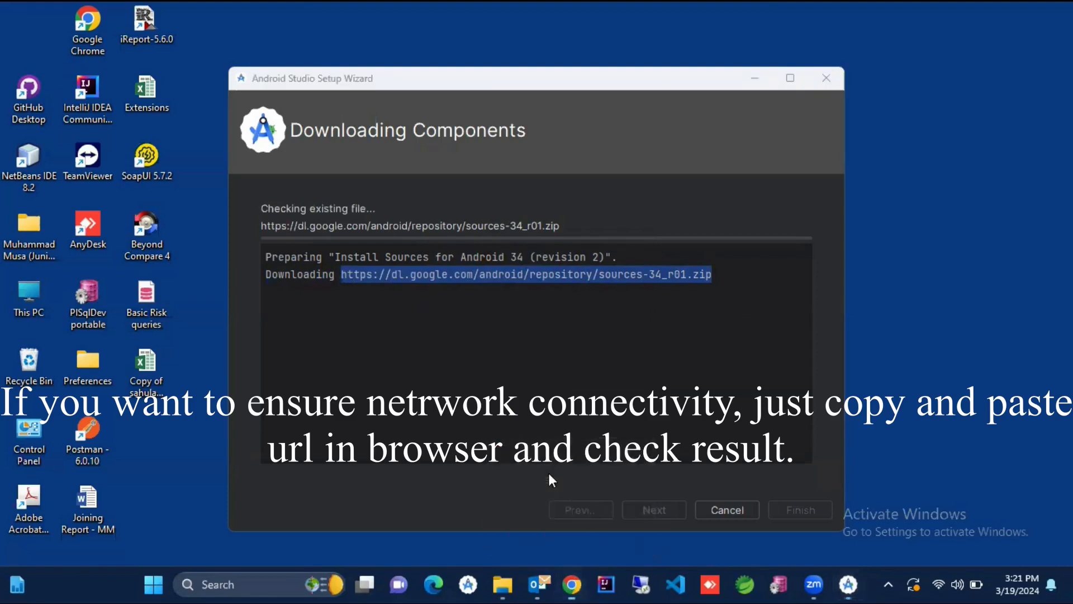
pyautogui.hotkey('ctrl', 't')
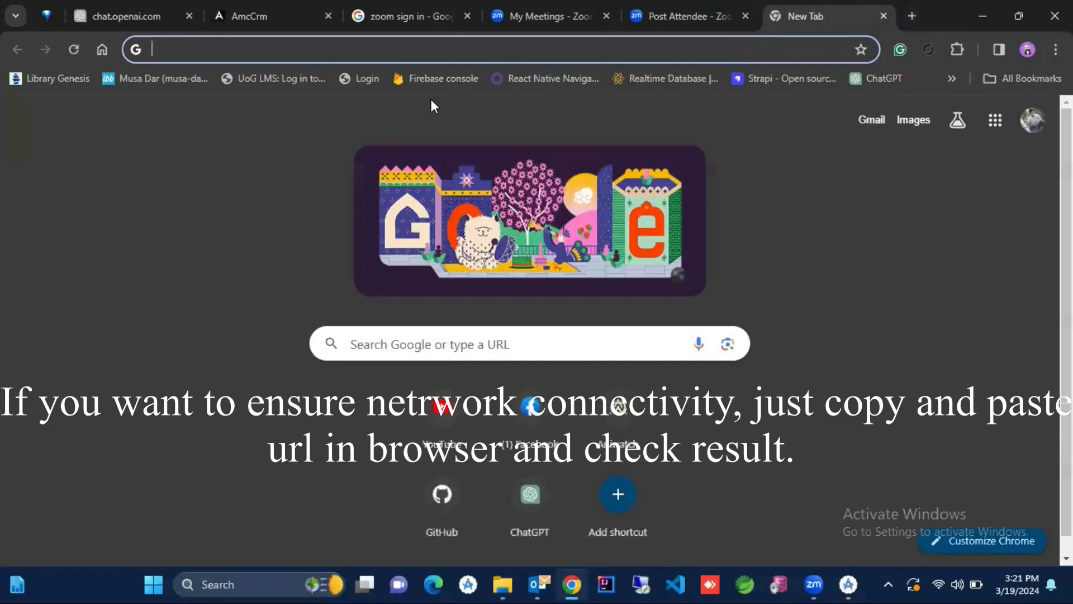
pyautogui.hotkey('ctrl', 'v')
pyautogui.press('Return')
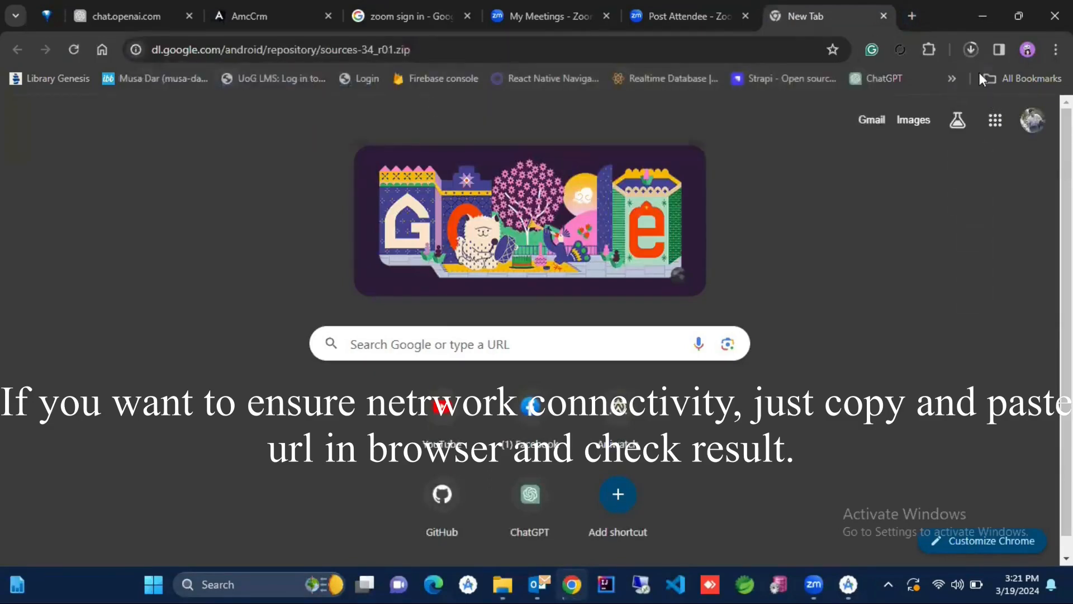
pyautogui.click(976, 52)
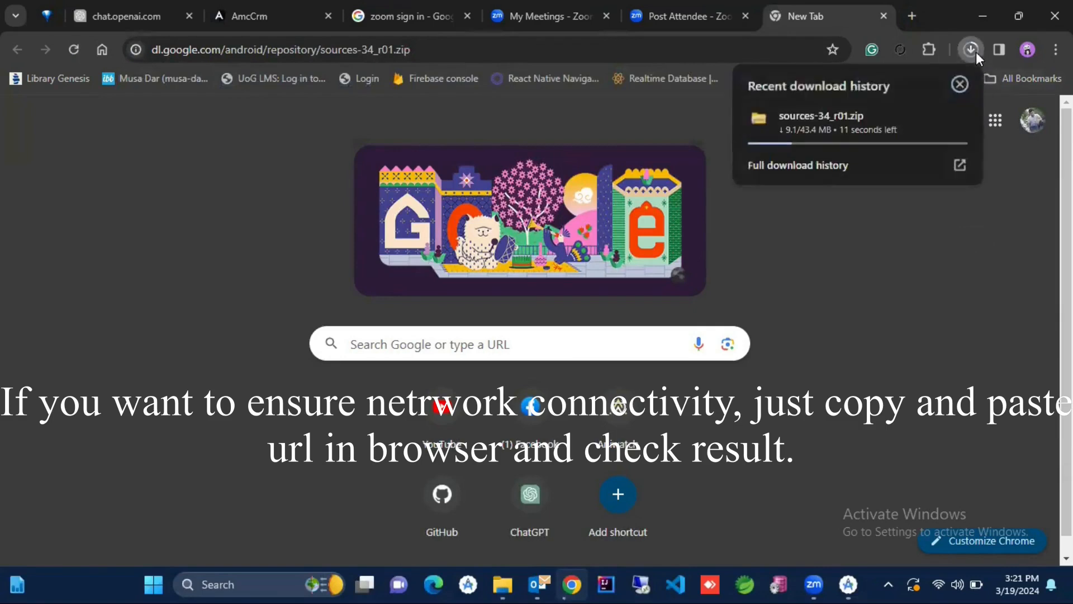
pyautogui.click(959, 85)
pyautogui.click(981, 8)
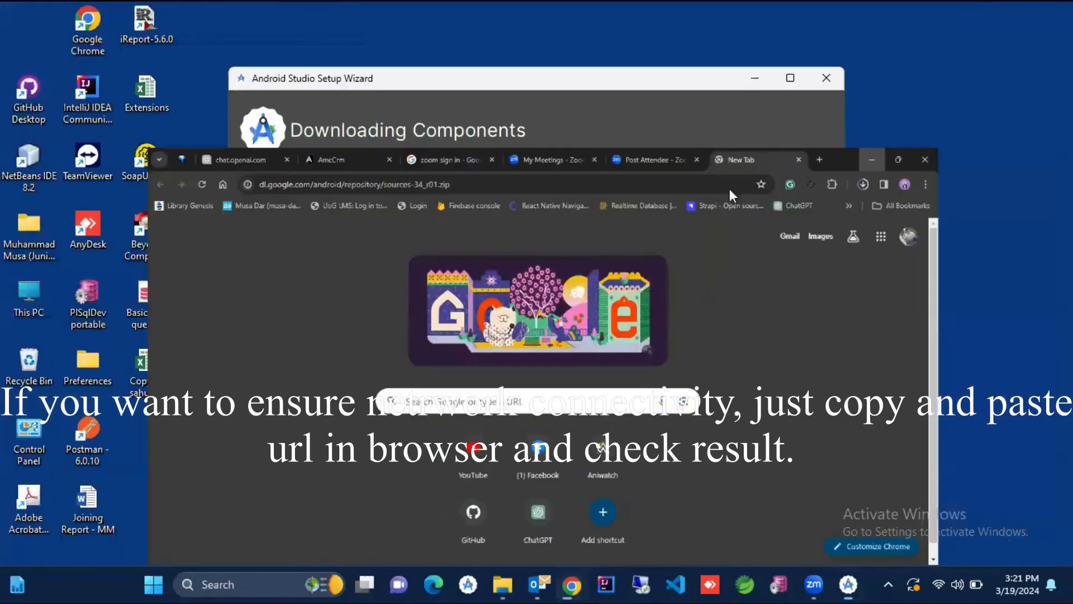
pyautogui.click(590, 320)
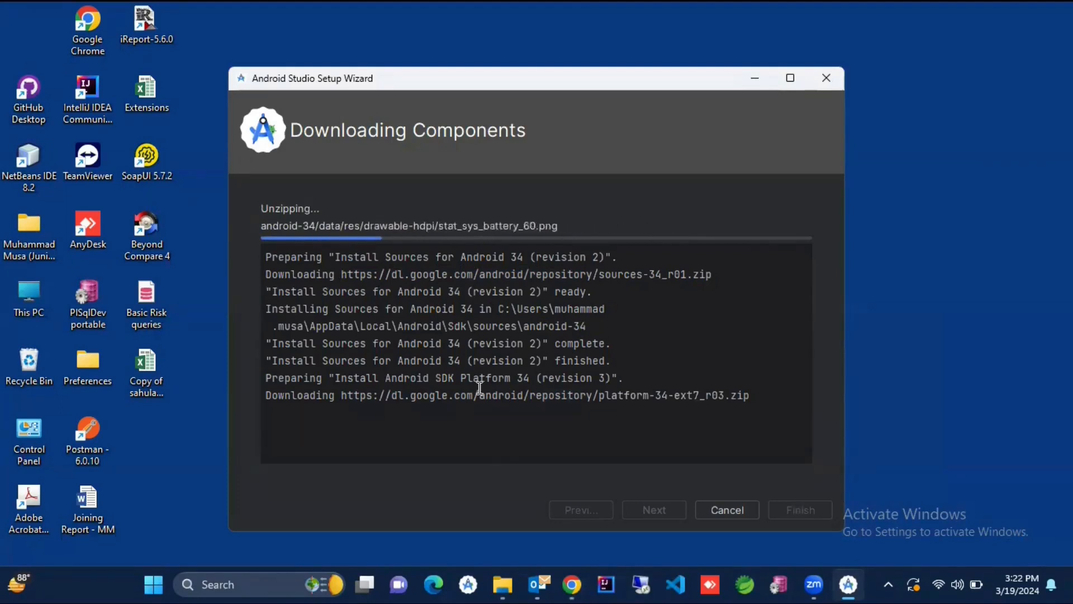
# Step: Maximize the setup wizard and copy the emulator-windows_x64-11525734.zip download URL from the log
pyautogui.click(790, 78)
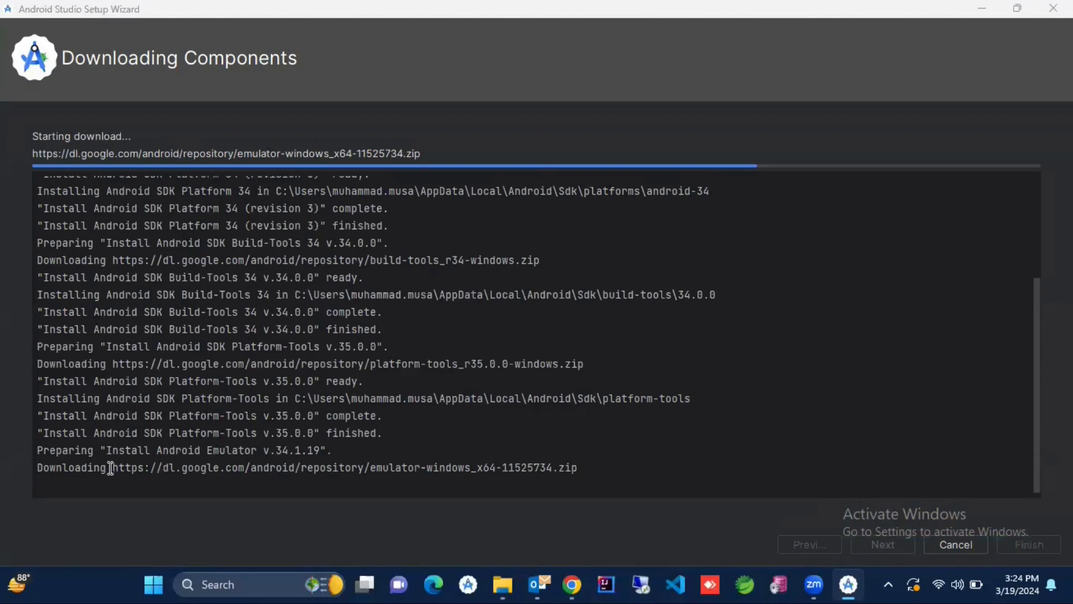
pyautogui.moveTo(112, 467); pyautogui.dragTo(579, 468)
pyautogui.hotkey('ctrl', 'c')
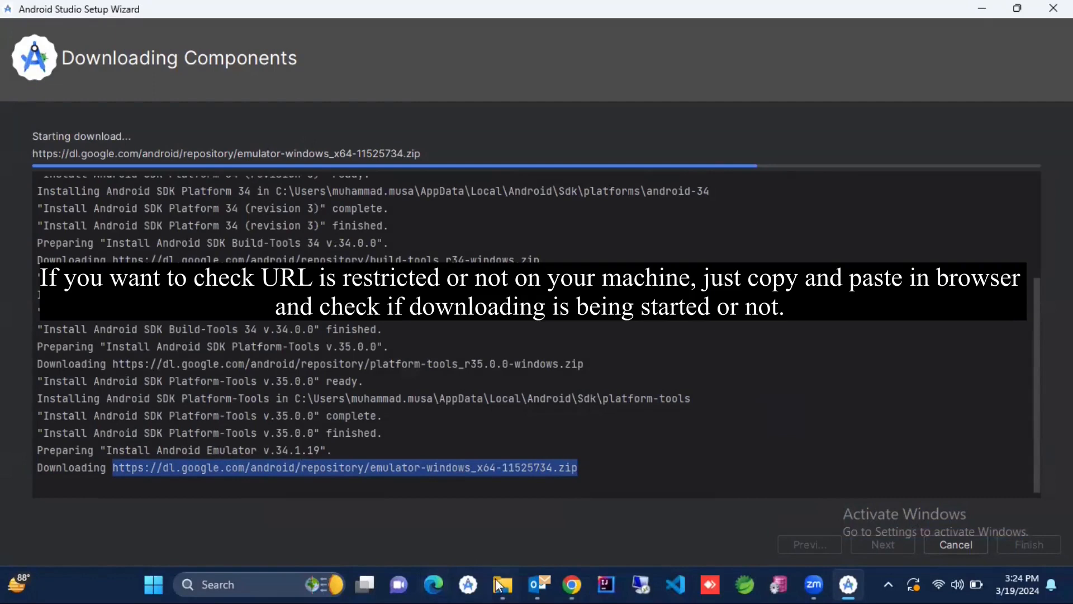
# Step: Switch to Chrome, request the copied emulator-windows_x64-11525734.zip URL, check the recent downloads, and minimize the browser
pyautogui.click(573, 584)
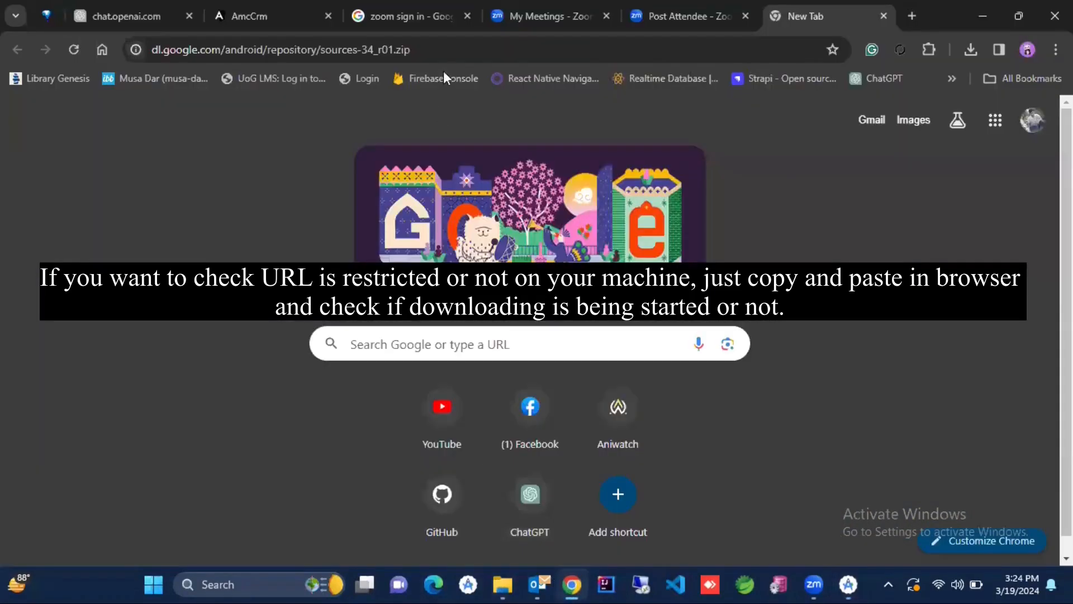
pyautogui.click(460, 56)
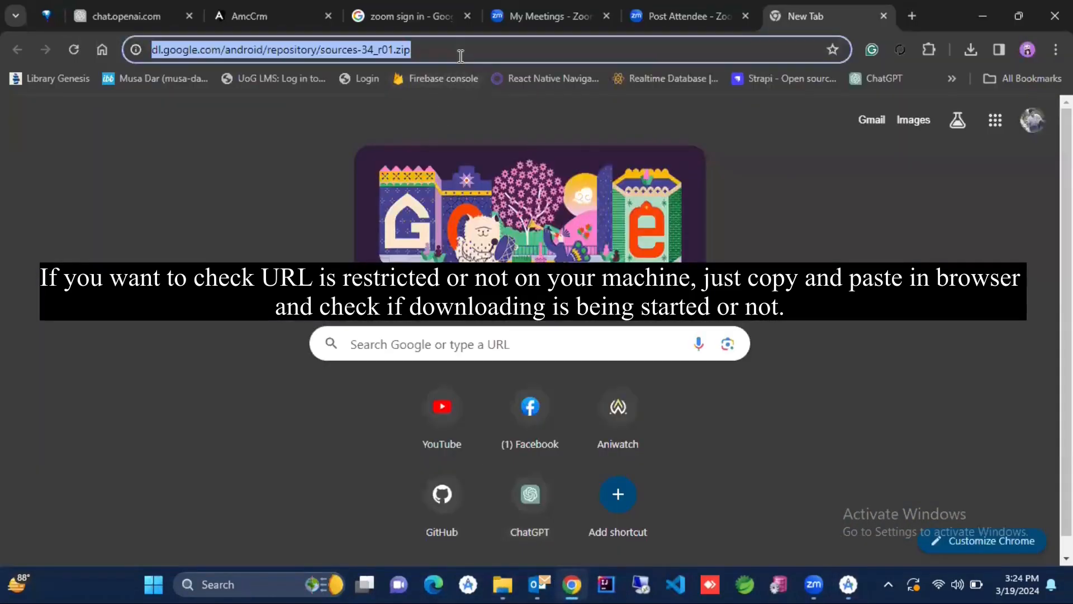
pyautogui.hotkey('ctrl', 'v')
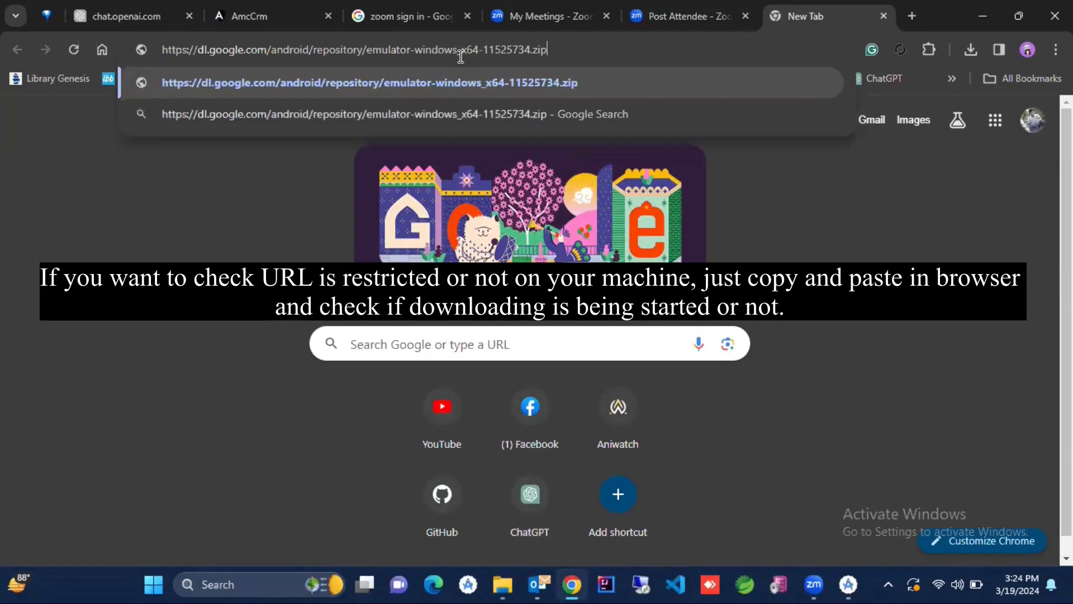
pyautogui.press('Return')
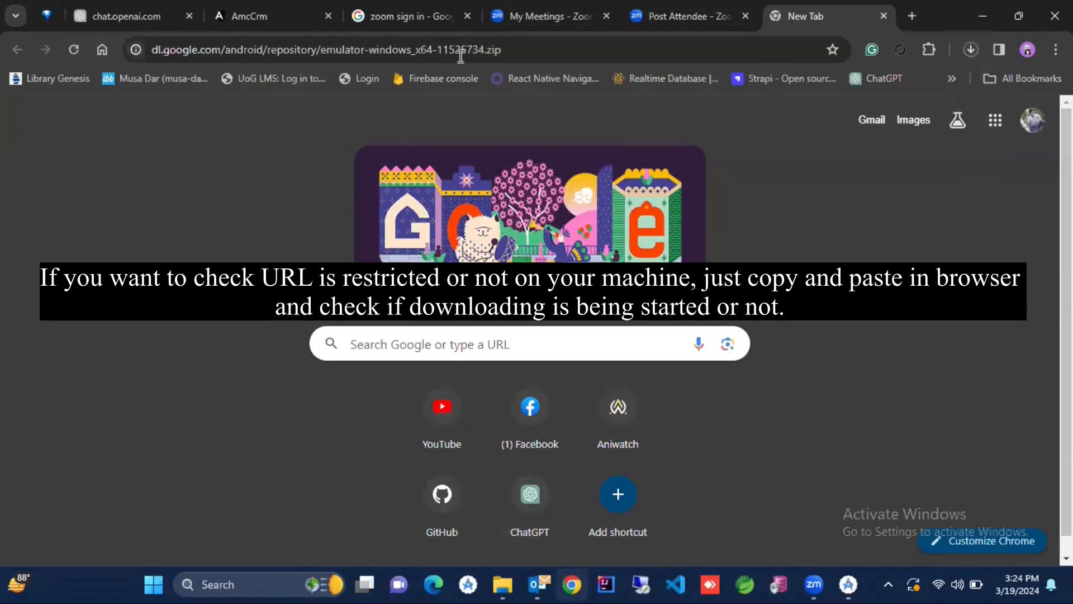
pyautogui.click(973, 50)
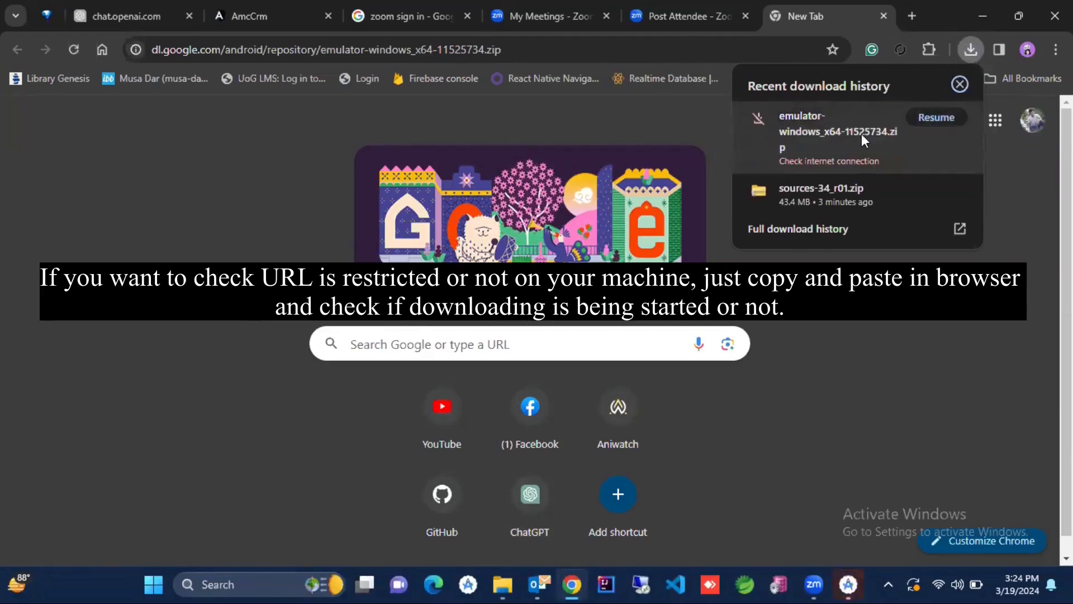
pyautogui.click(982, 16)
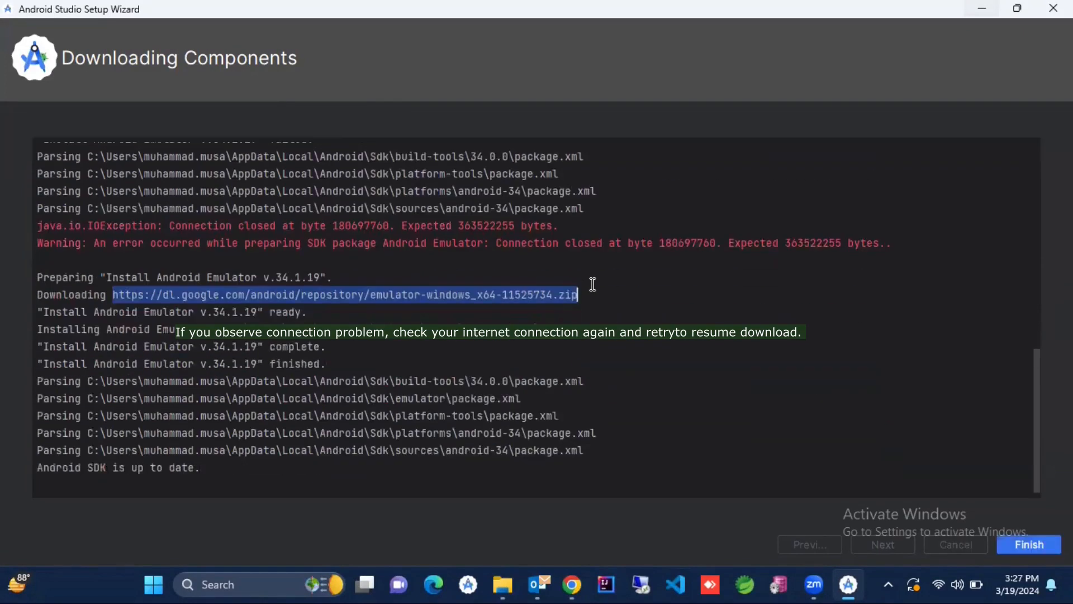
# Step: Highlight the last line of the component log and finish the setup wizard
pyautogui.click(208, 448)
pyautogui.moveTo(215, 472); pyautogui.dragTo(36, 467)
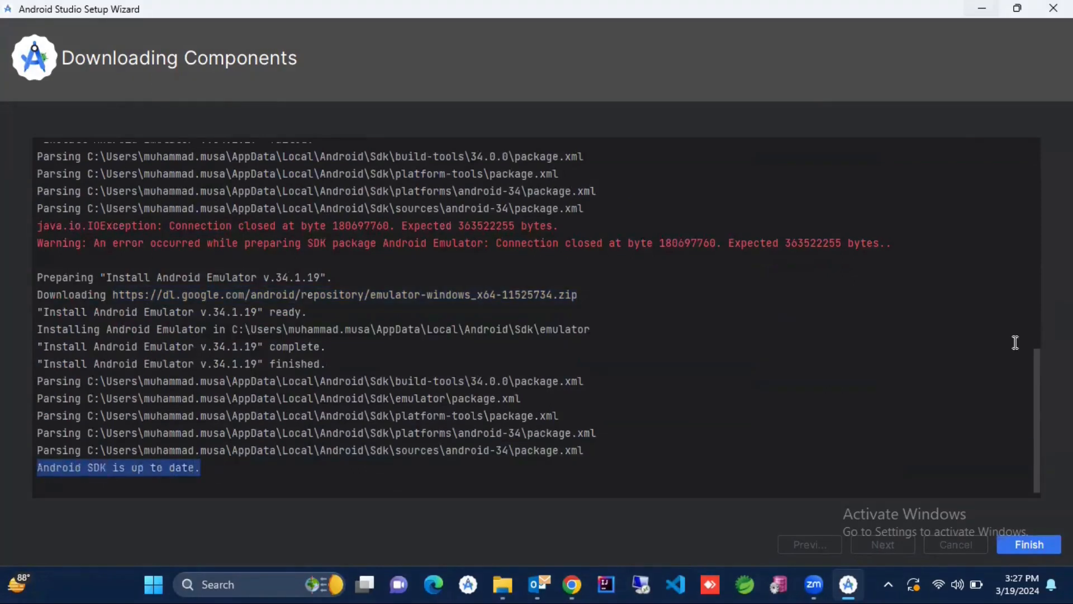
pyautogui.click(1024, 545)
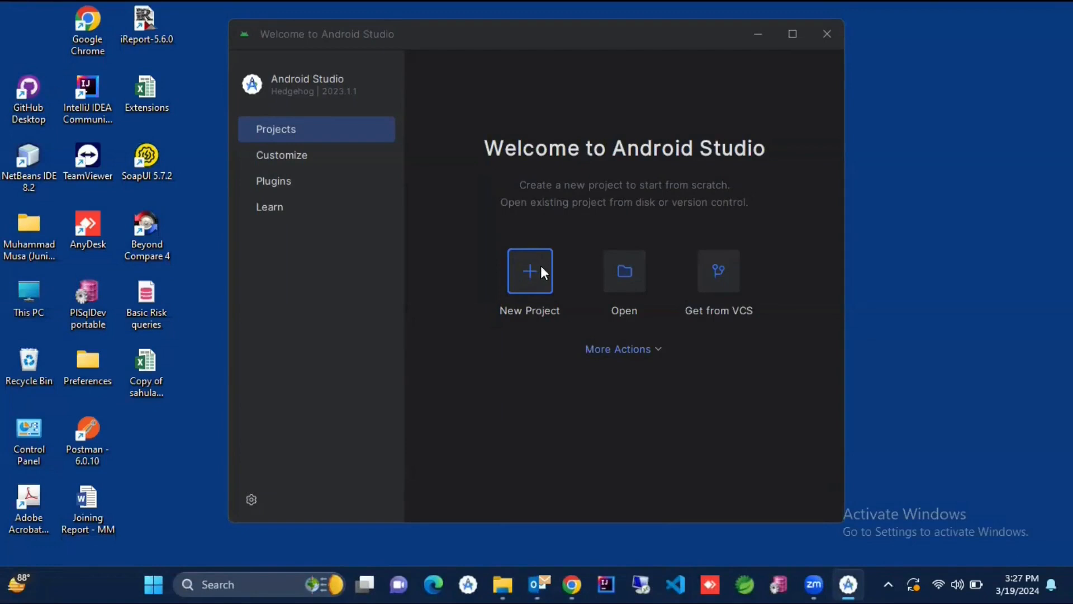
# Step: Start a new virtual device in the Virtual Device Manager and choose the Pixel 5 phone as its hardware
pyautogui.click(658, 356)
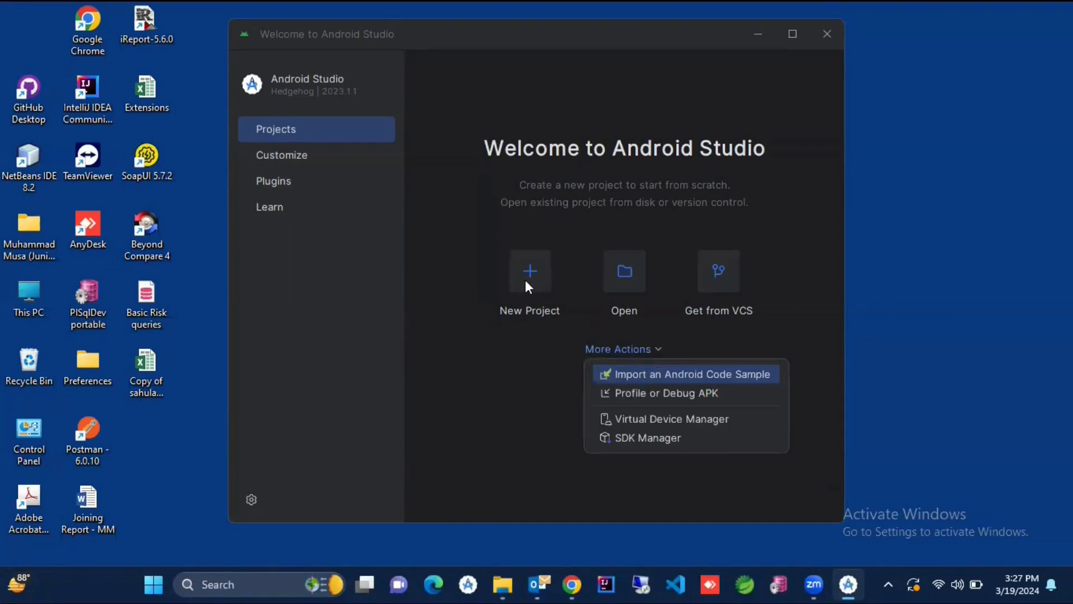
pyautogui.click(645, 421)
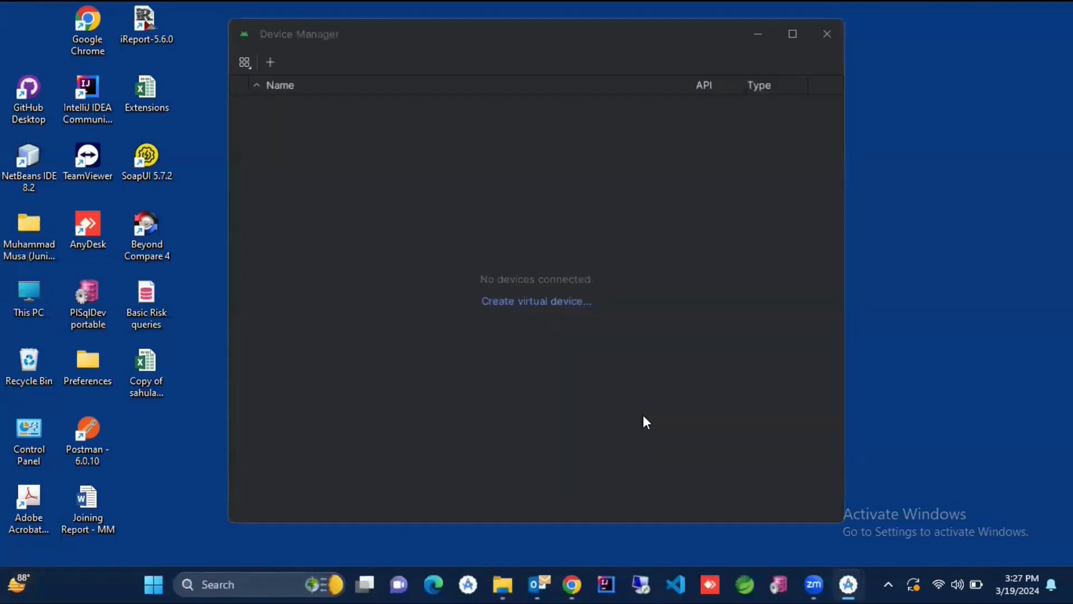
pyautogui.click(546, 302)
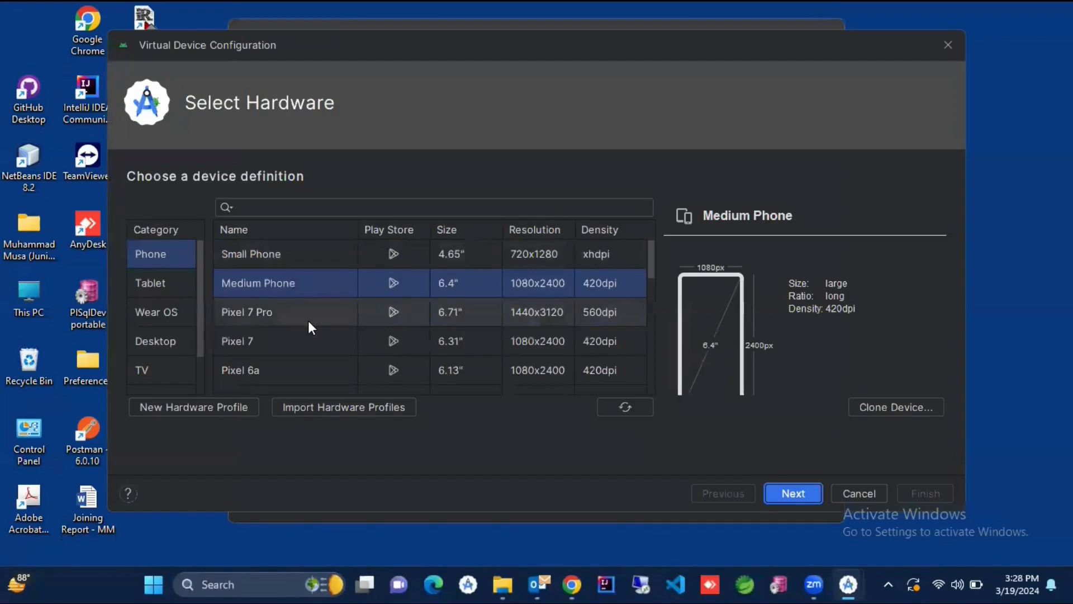
pyautogui.scroll(-1, 312, 327)
pyautogui.click(269, 378)
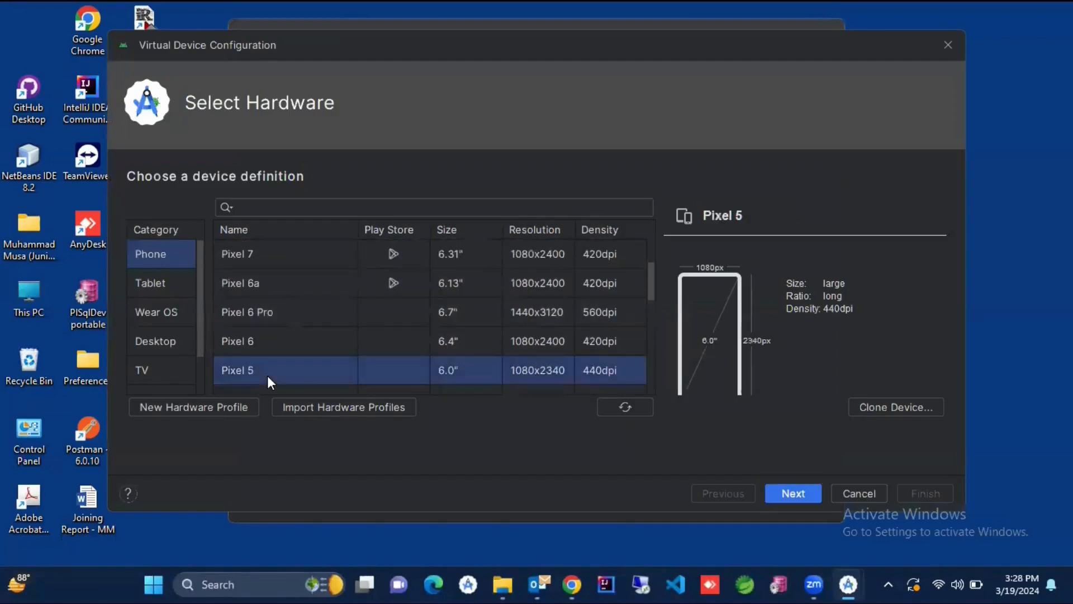
pyautogui.moveTo(649, 276); pyautogui.dragTo(648, 295)
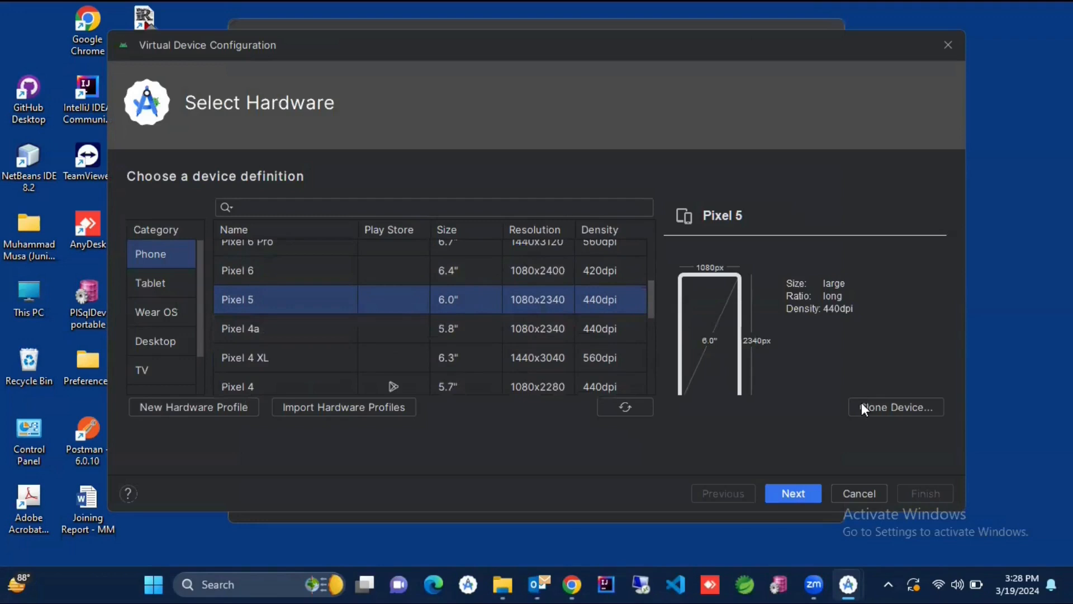
pyautogui.click(793, 493)
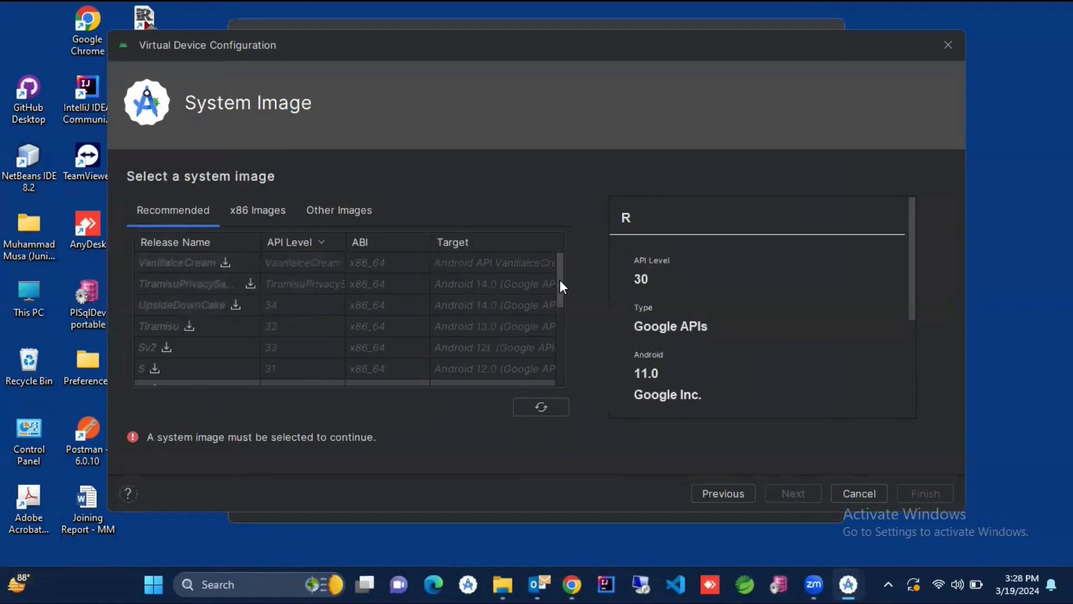
# Step: Download the S (API 31, x86_64) system image from the recommended images and accept the android-sdk-preview-license
pyautogui.moveTo(559, 281); pyautogui.dragTo(559, 298)
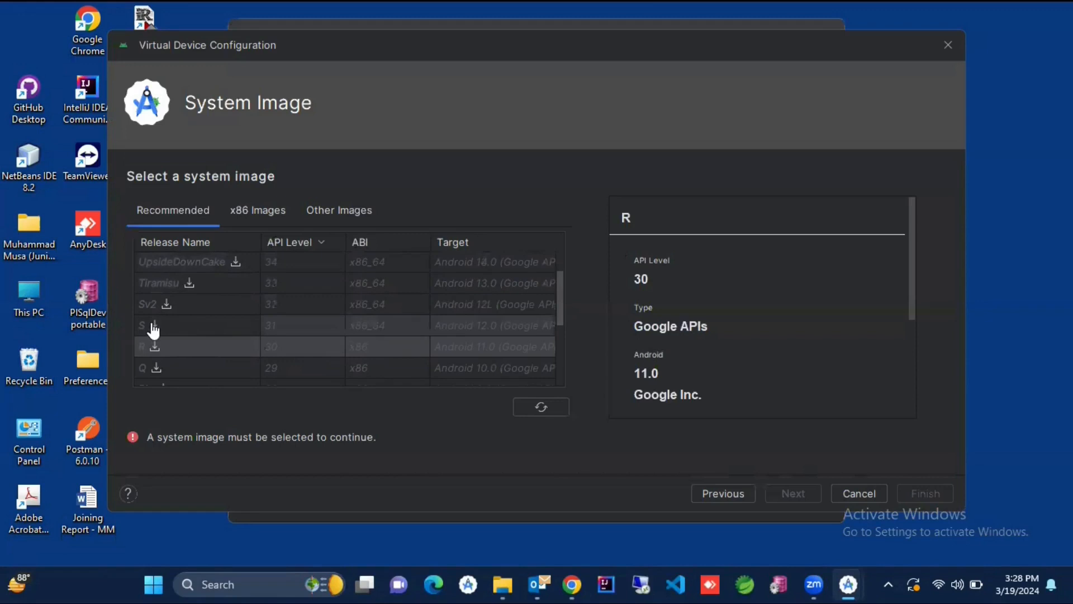
pyautogui.click(173, 324)
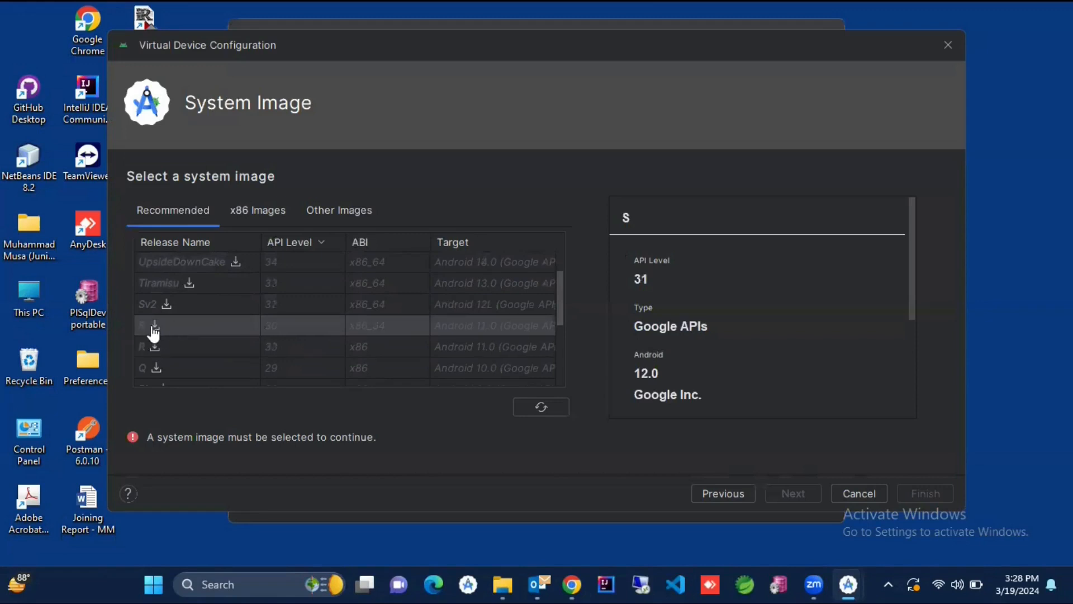
pyautogui.click(157, 328)
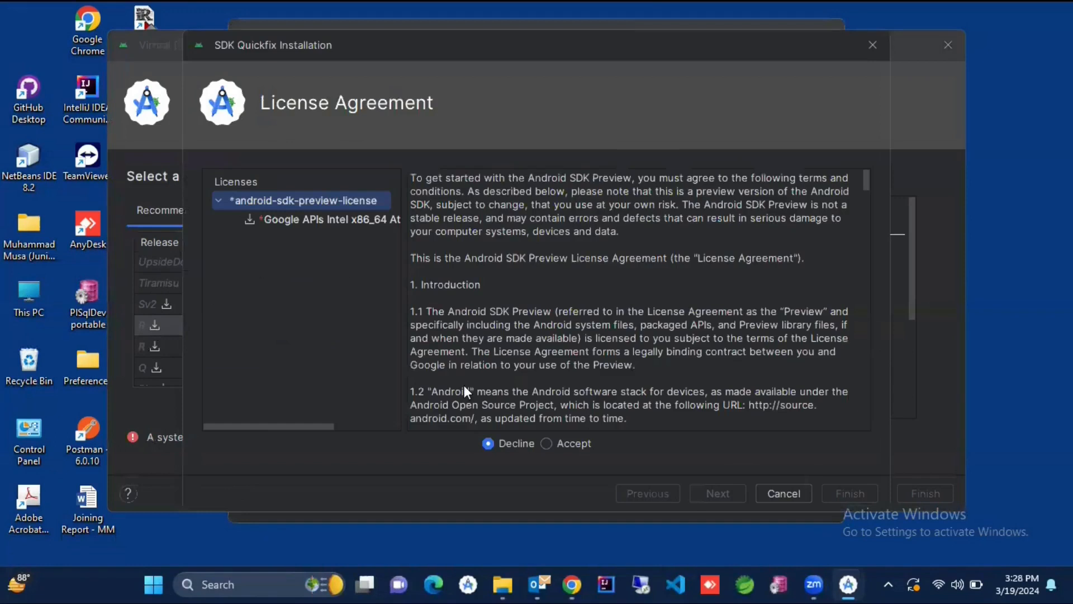
pyautogui.click(547, 443)
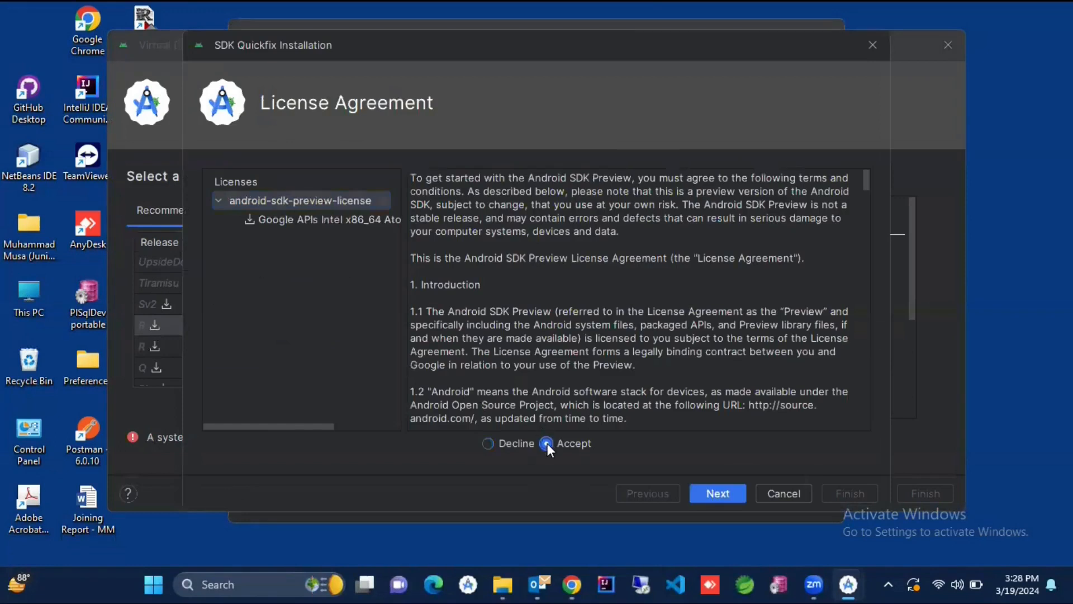
pyautogui.click(718, 493)
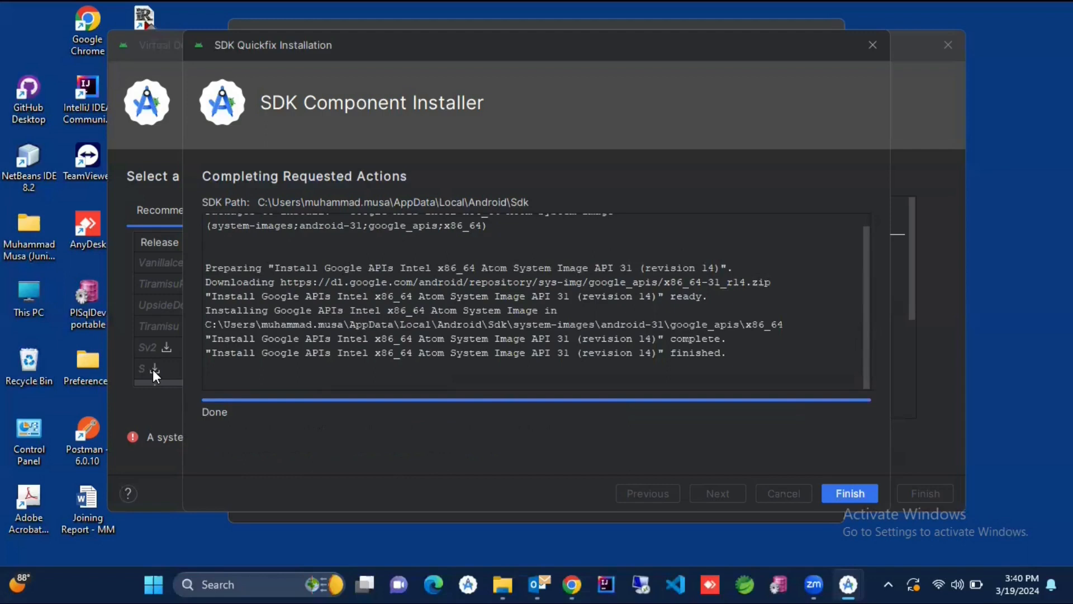
# Step: Highlight the system image installation log, finish the component installer, and continue with the S system image for the virtual device
pyautogui.moveTo(727, 352); pyautogui.dragTo(213, 266)
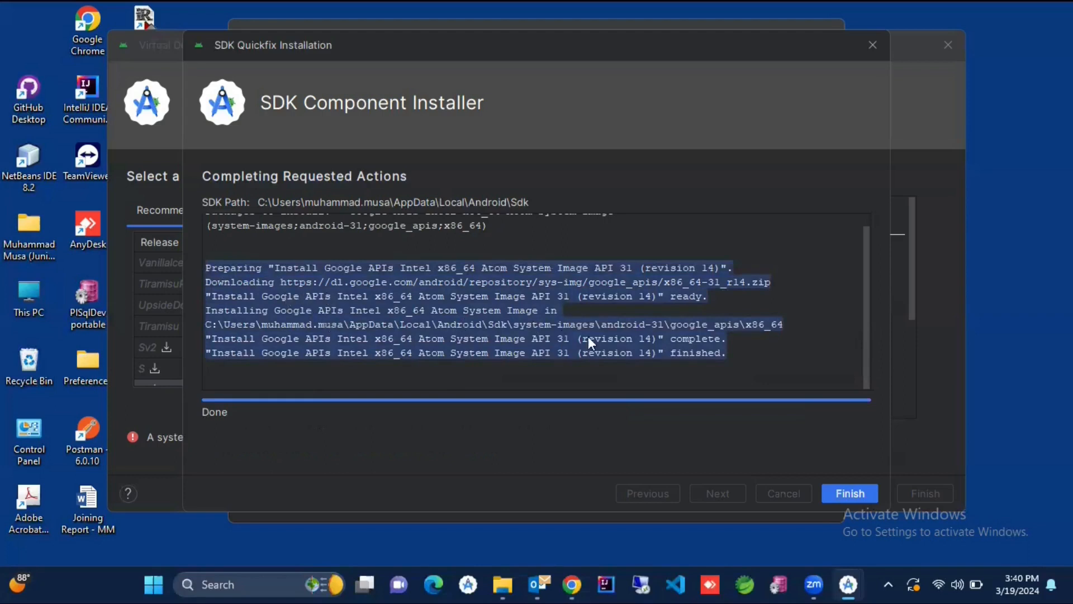
pyautogui.click(612, 341)
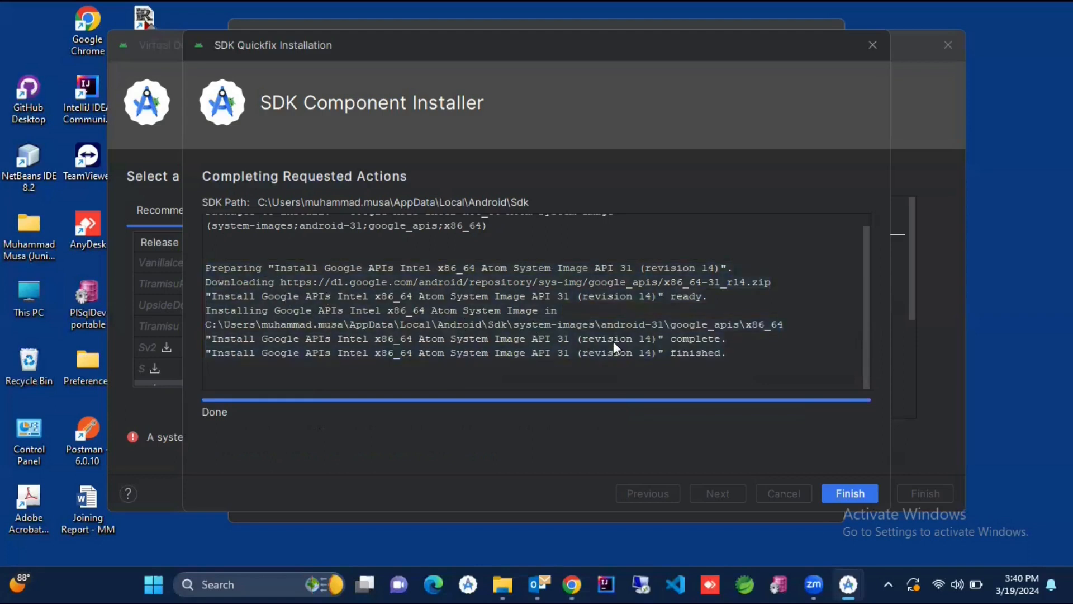
pyautogui.click(846, 493)
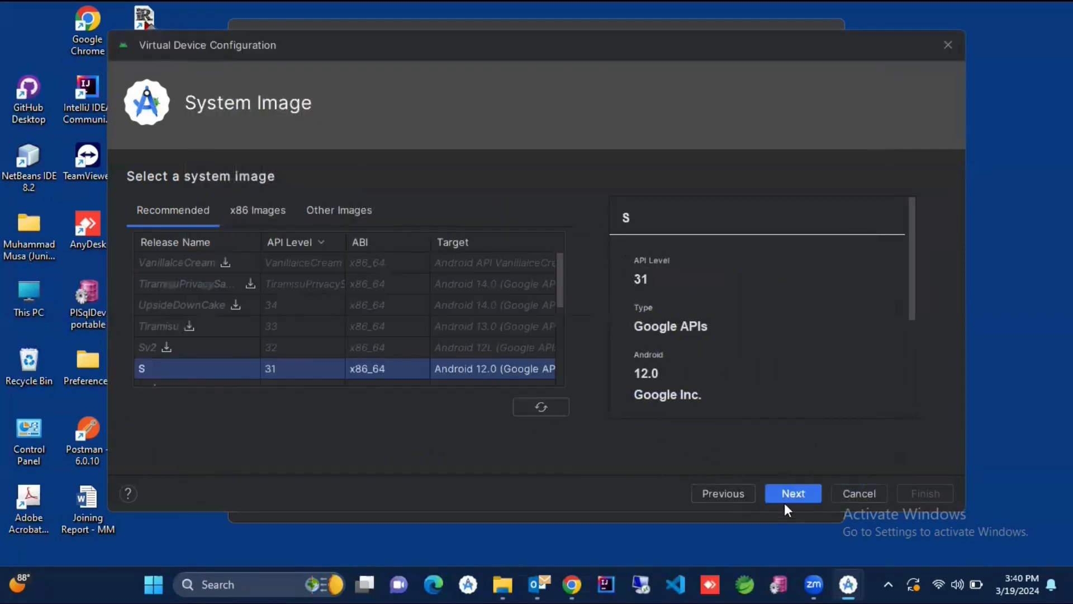
pyautogui.click(803, 495)
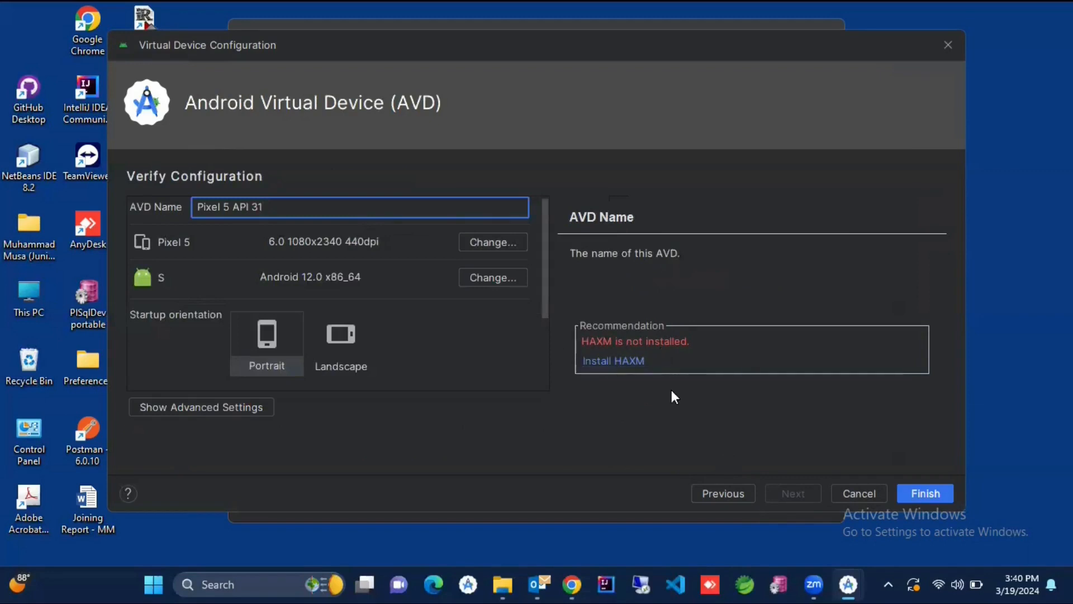
# Step: Install HAXM with the recommended 2.0 GB RAM allocation, accept the Intel license, and highlight the final log lines before finishing the installer
pyautogui.click(616, 362)
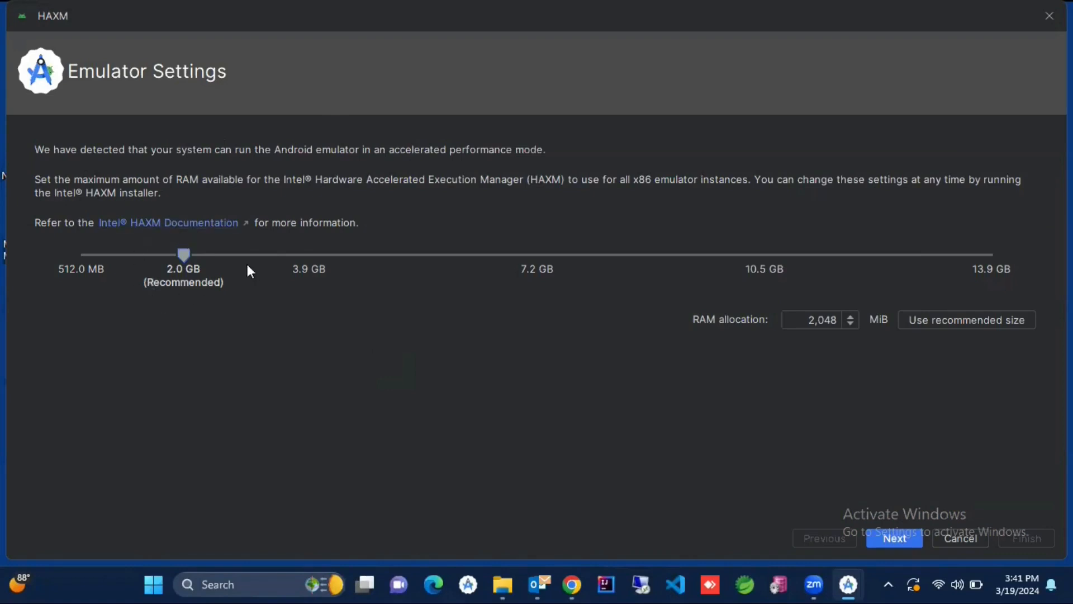
pyautogui.click(894, 538)
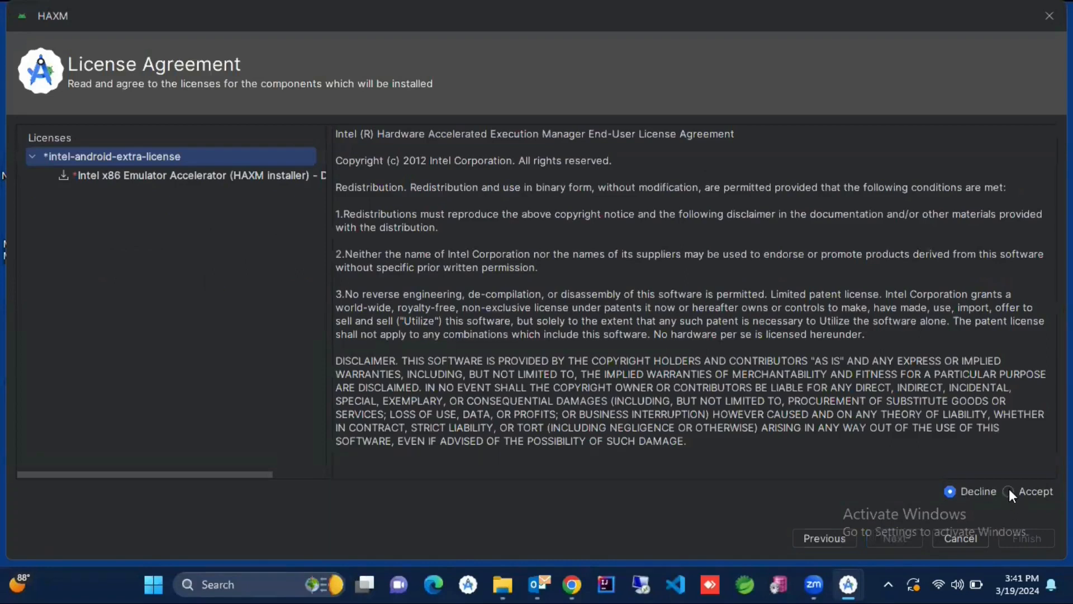
pyautogui.click(1009, 492)
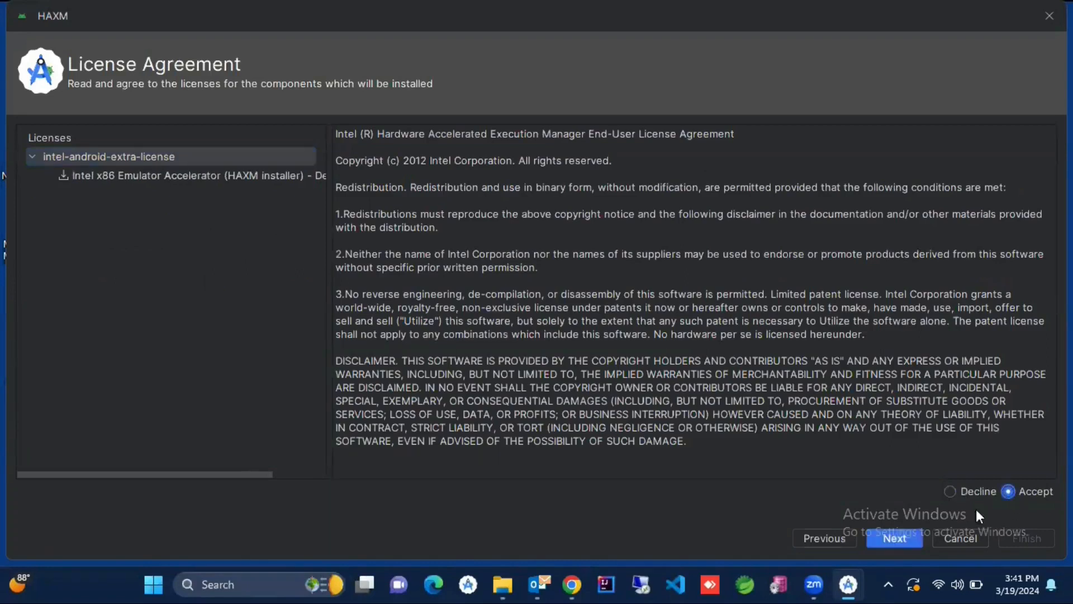
pyautogui.click(895, 538)
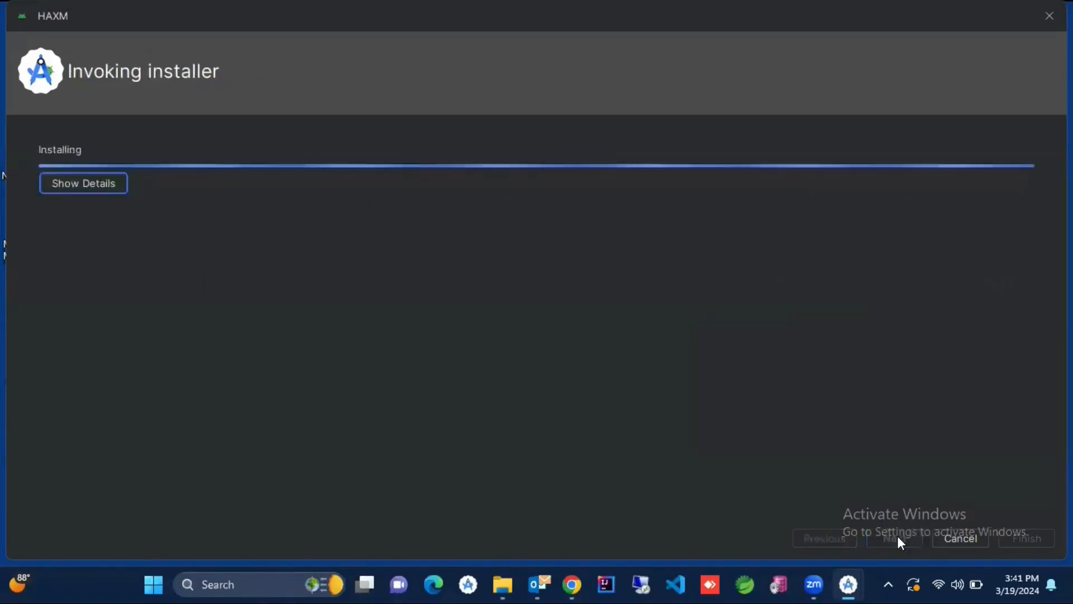
pyautogui.click(106, 182)
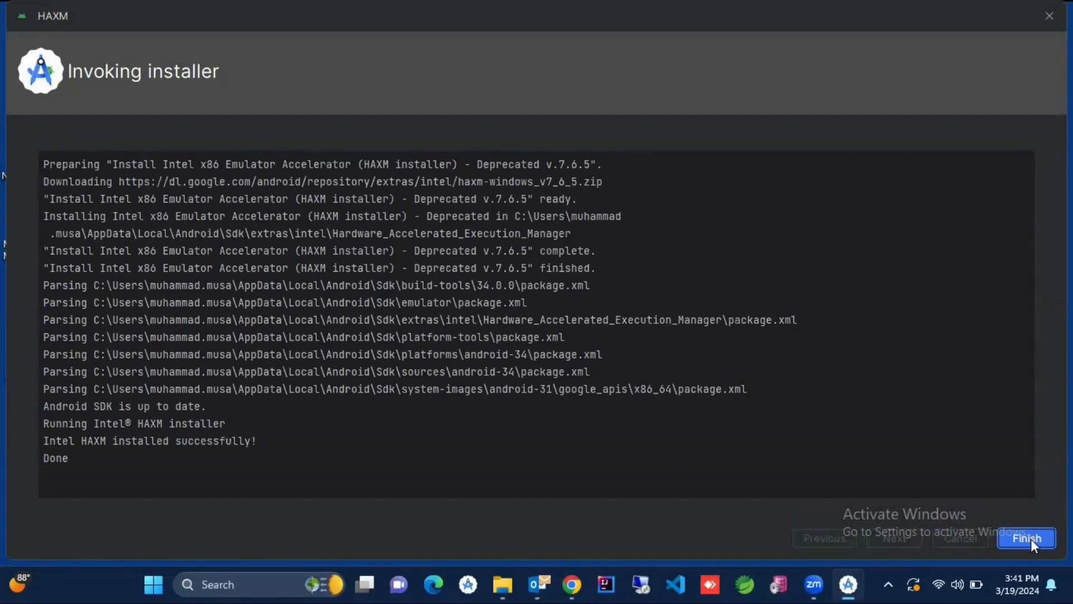
pyautogui.click(81, 467)
pyautogui.moveTo(82, 467); pyautogui.dragTo(40, 416)
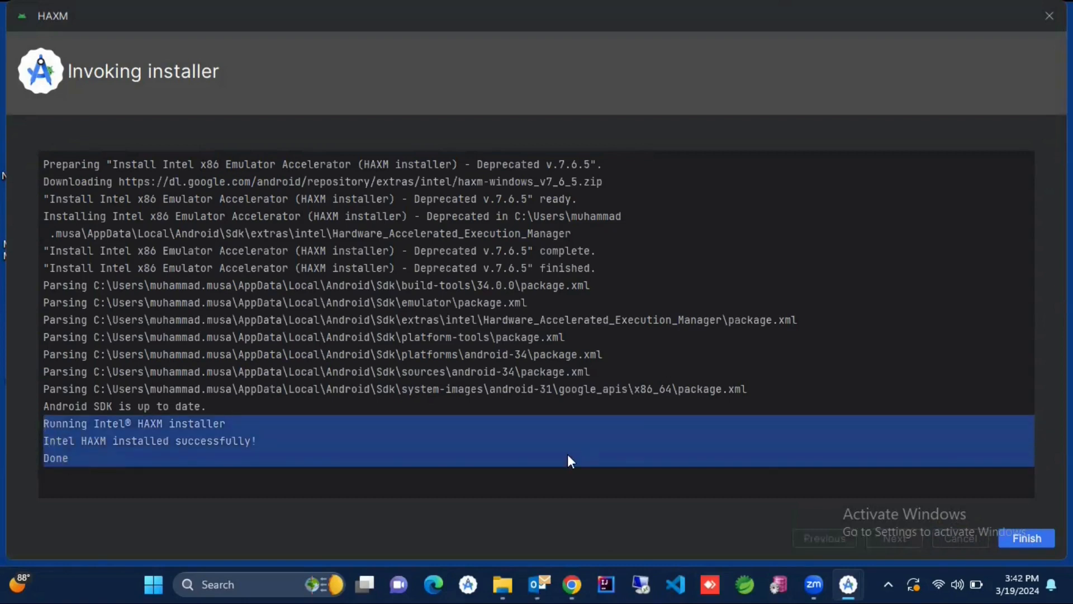
pyautogui.click(1037, 541)
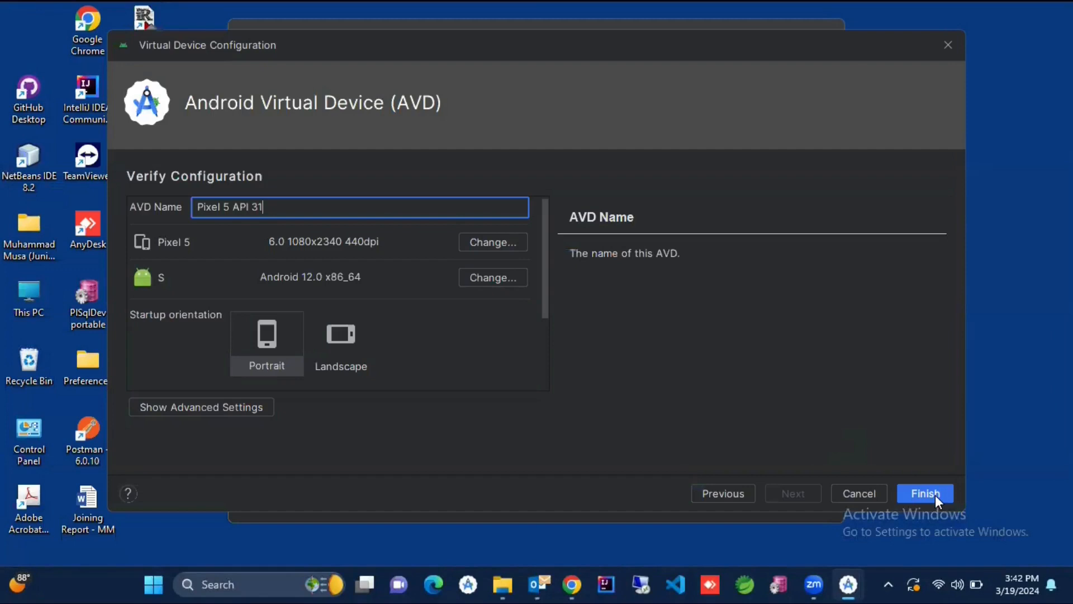
# Step: Finish creating the Pixel 5 API 31 virtual device and close the standalone Device Manager window
pyautogui.click(935, 495)
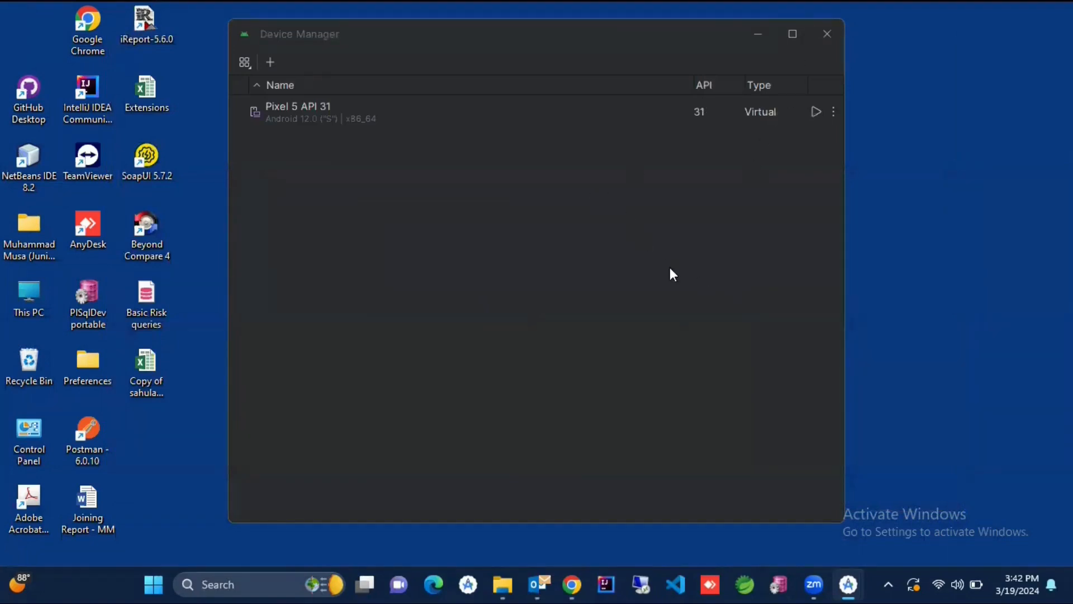
pyautogui.click(828, 33)
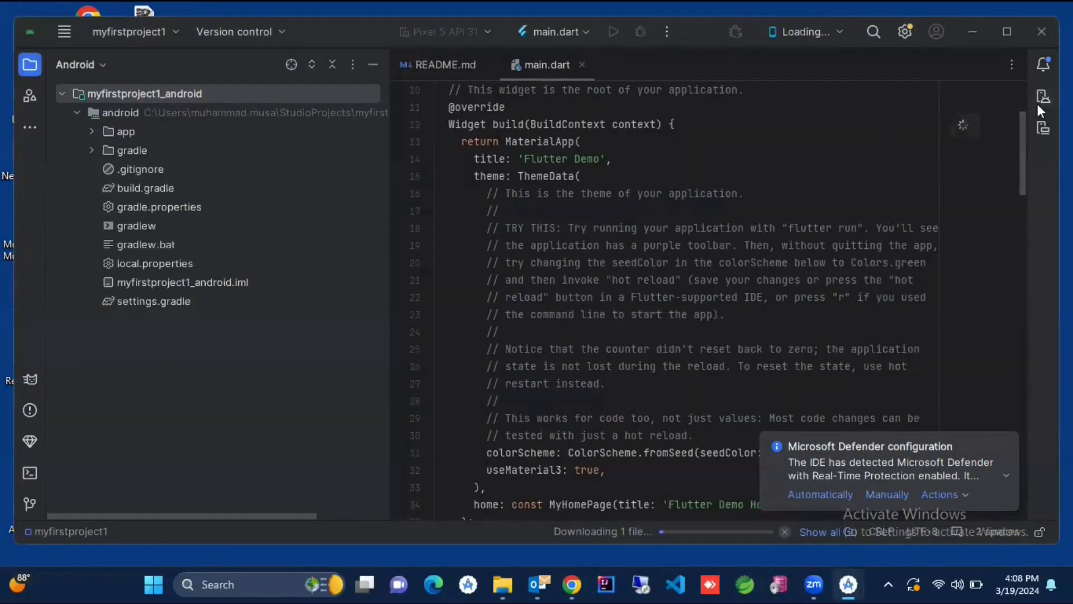
# Step: Launch the Pixel 5 API 31 emulator from the myfirstproject1 project and narrow the project tree to widen the code editor
pyautogui.click(1042, 98)
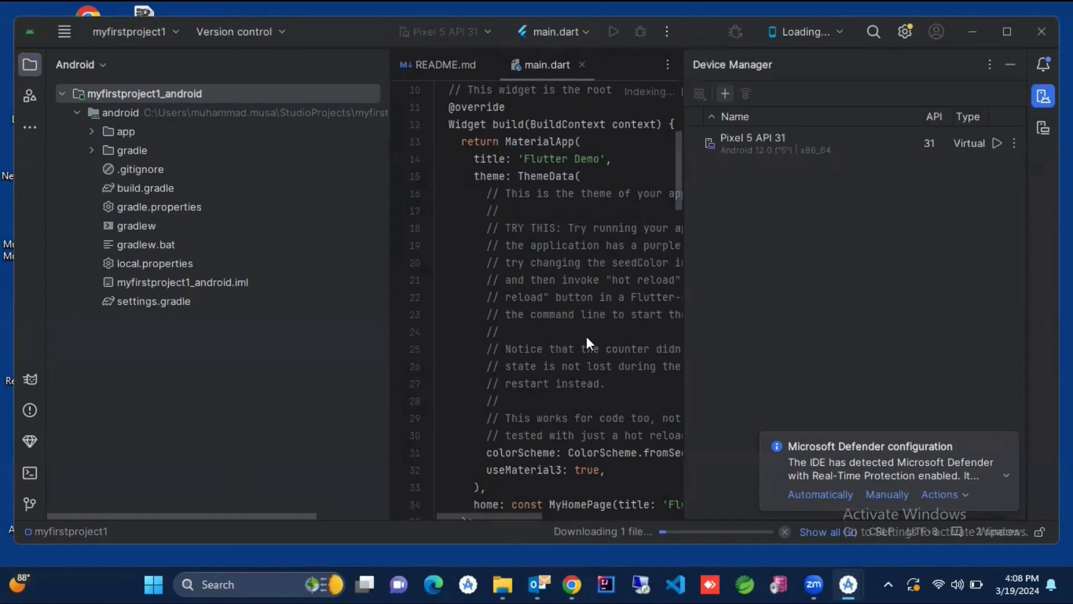
pyautogui.click(998, 144)
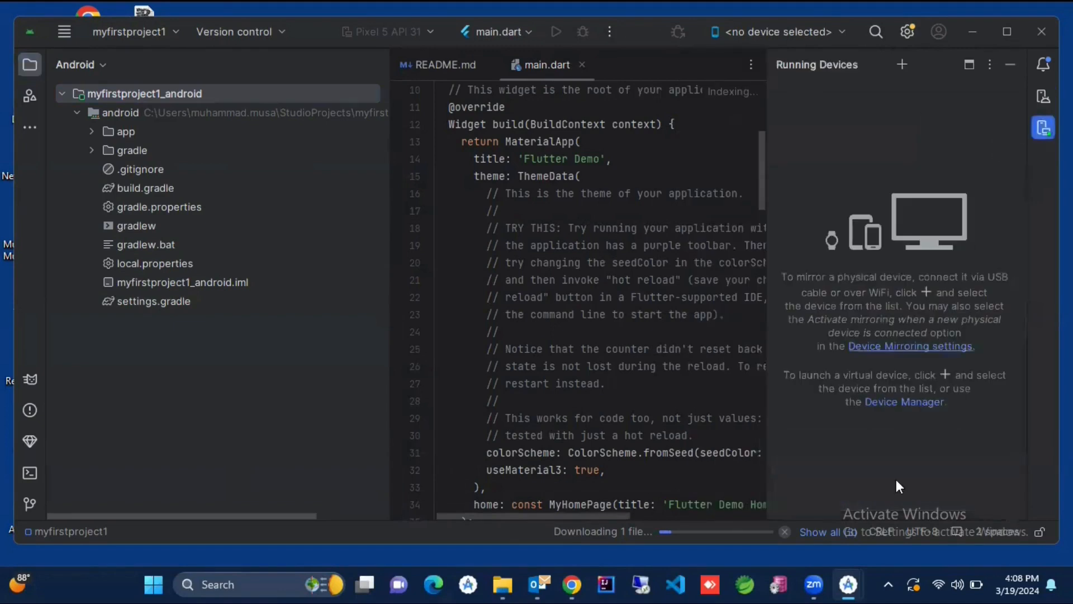
pyautogui.click(1043, 96)
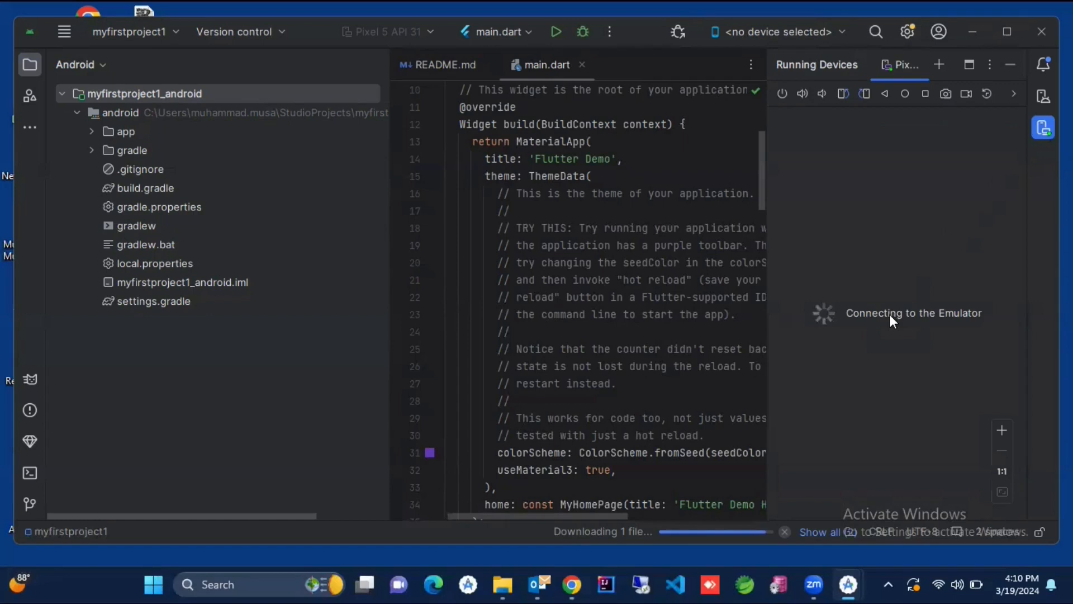
pyautogui.moveTo(389, 226); pyautogui.dragTo(276, 226)
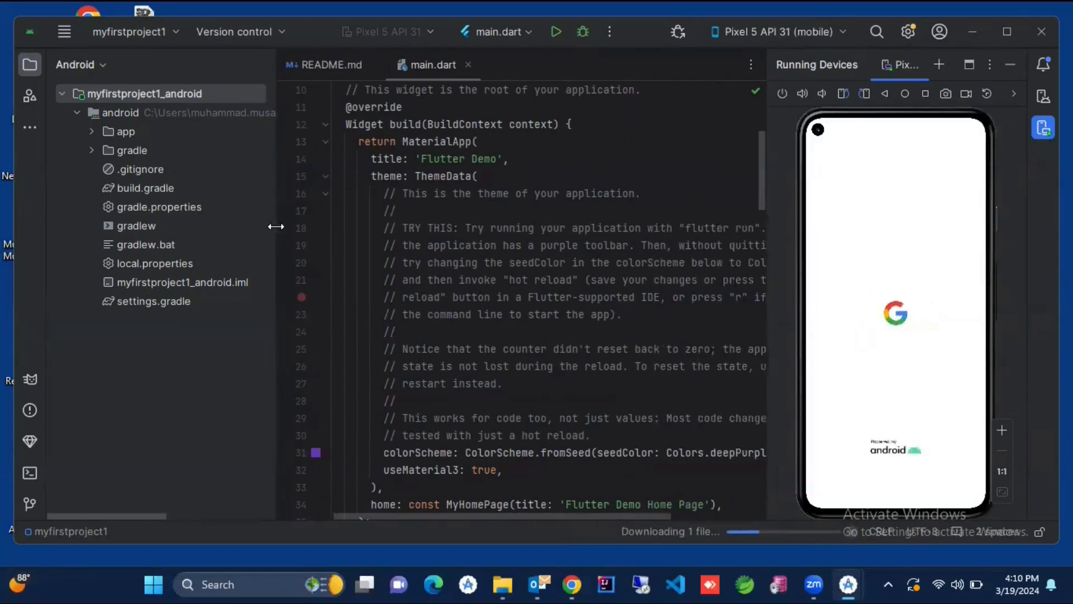